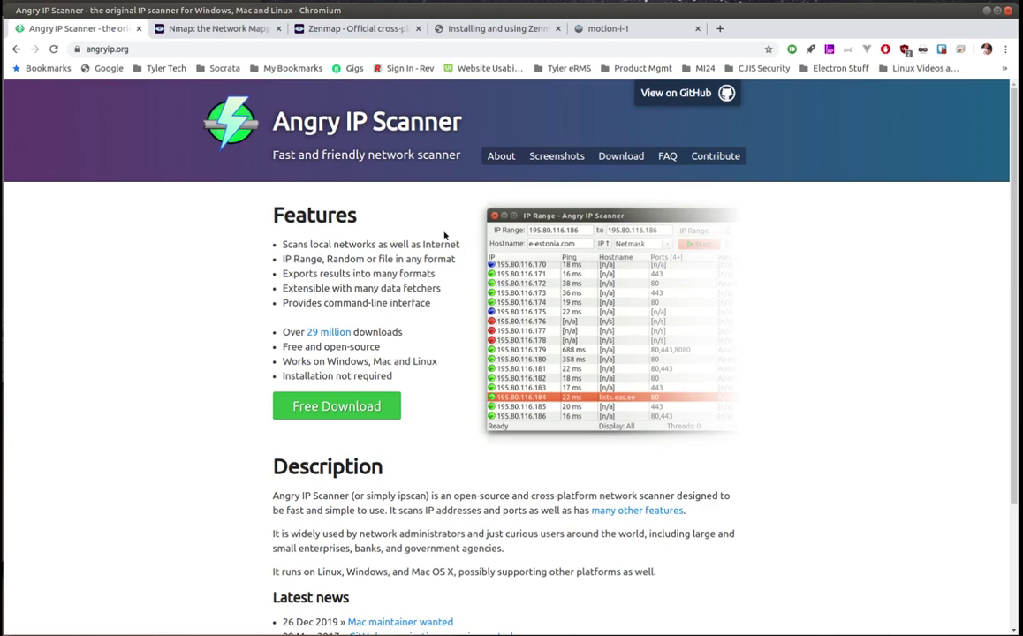
- Review the Angry IP Scanner website's feature list, screenshots for the various operating systems, and About page
scroll(446, 235, "down", 1)
scroll(445, 235, "up", 1)
scroll(442, 291, "down", 3)
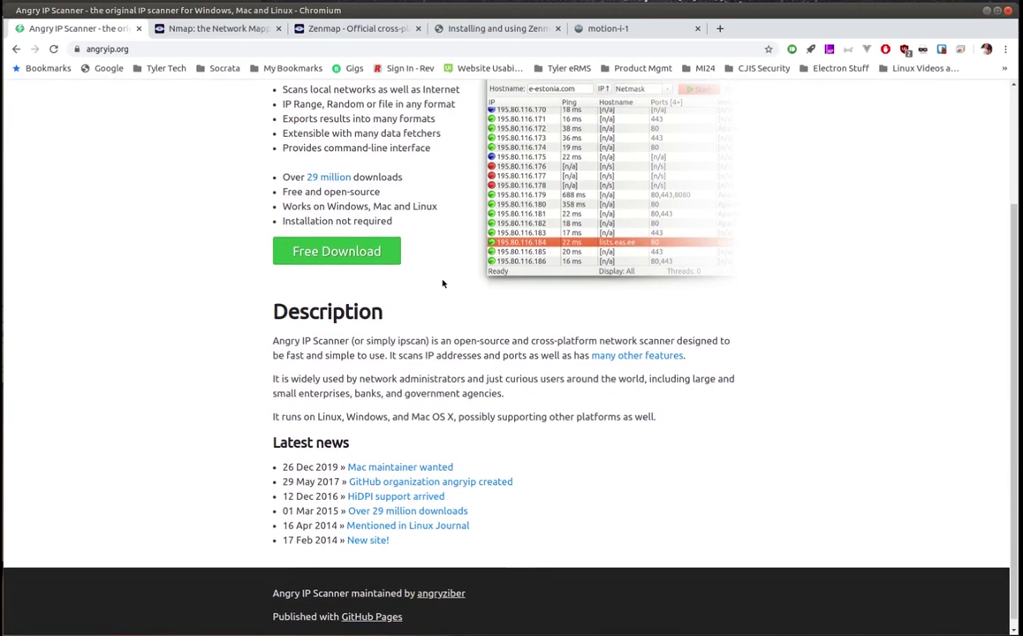
scroll(443, 284, "up", 3)
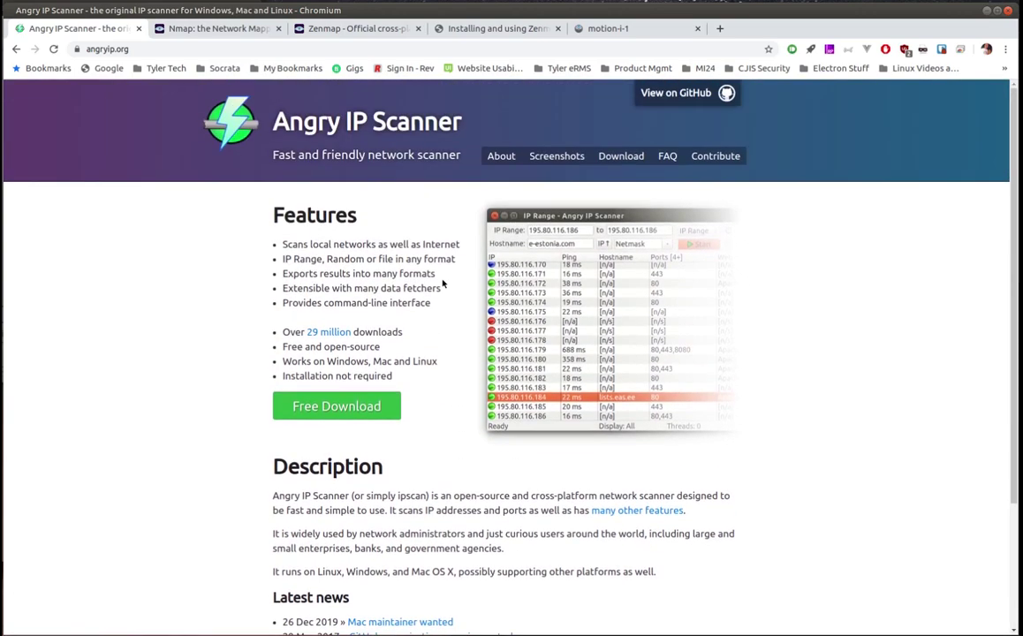
left_click(560, 157)
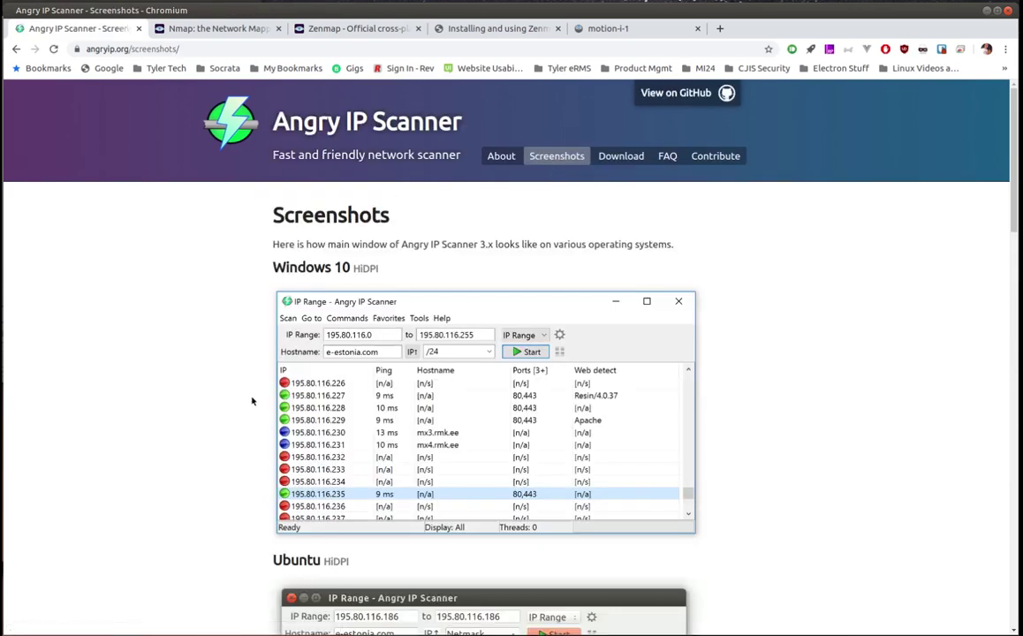
scroll(252, 401, "down", 10)
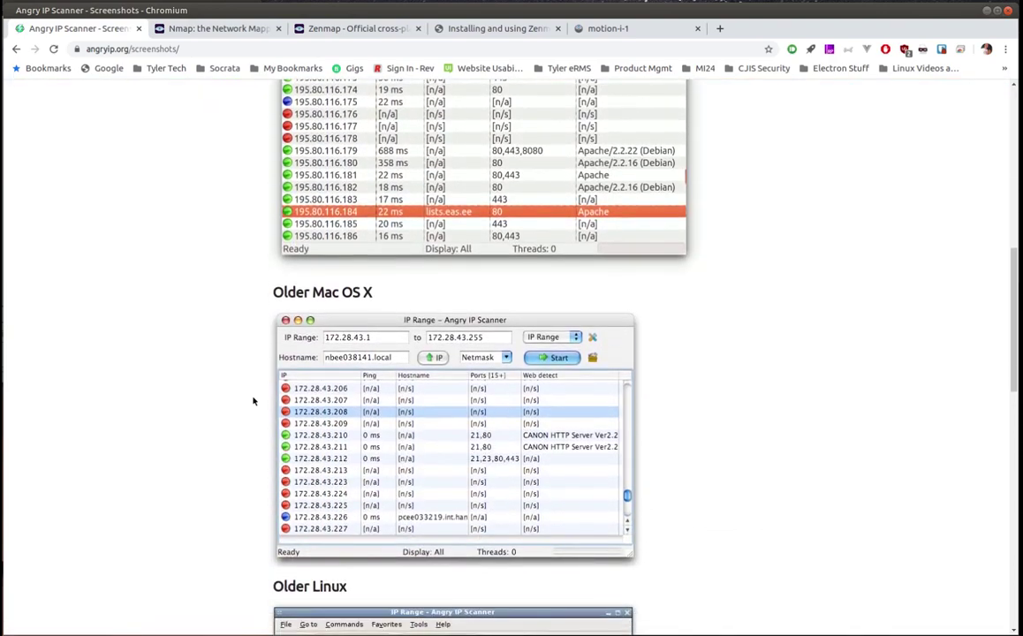
scroll(252, 401, "down", 10)
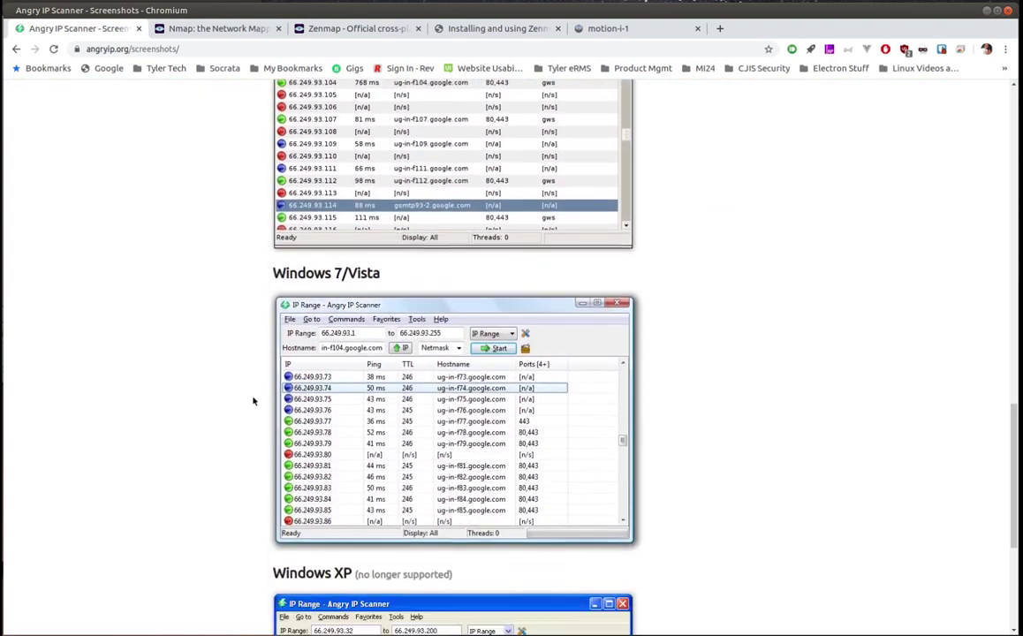
scroll(253, 401, "up", 10)
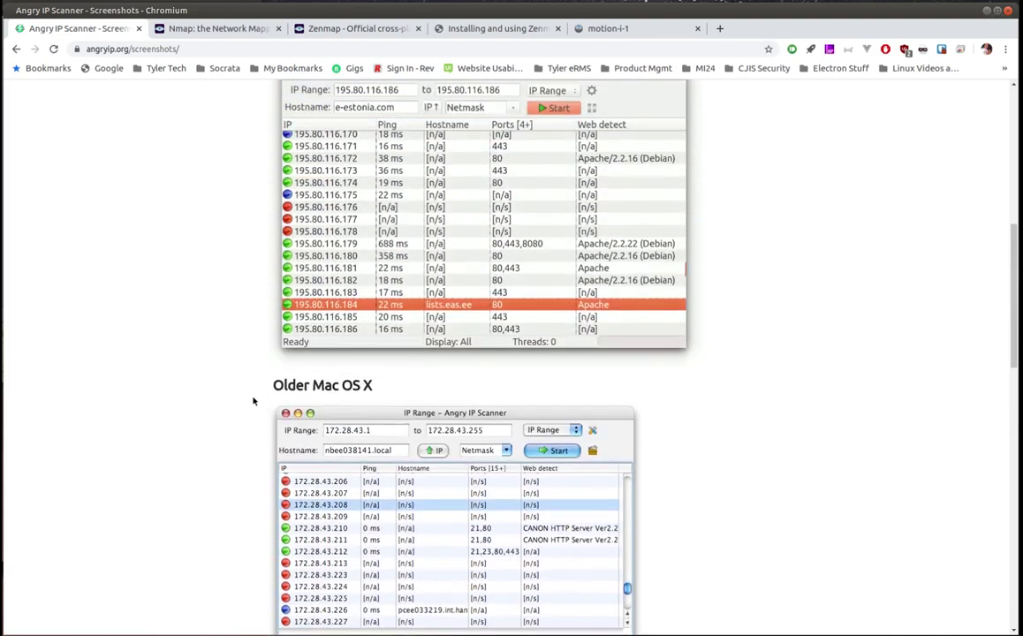
scroll(252, 401, "up", 10)
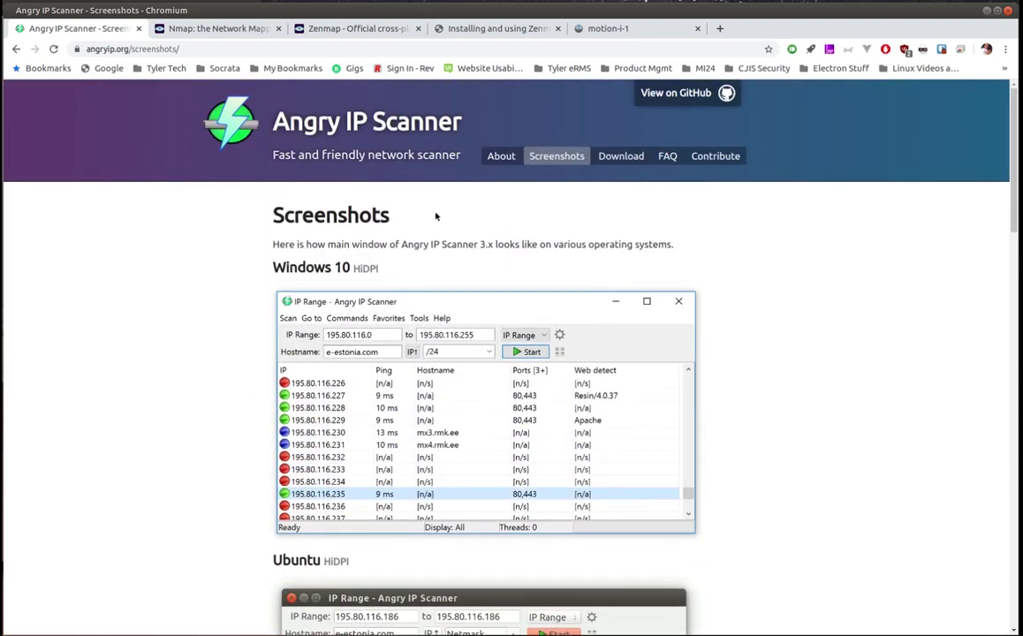
left_click(495, 168)
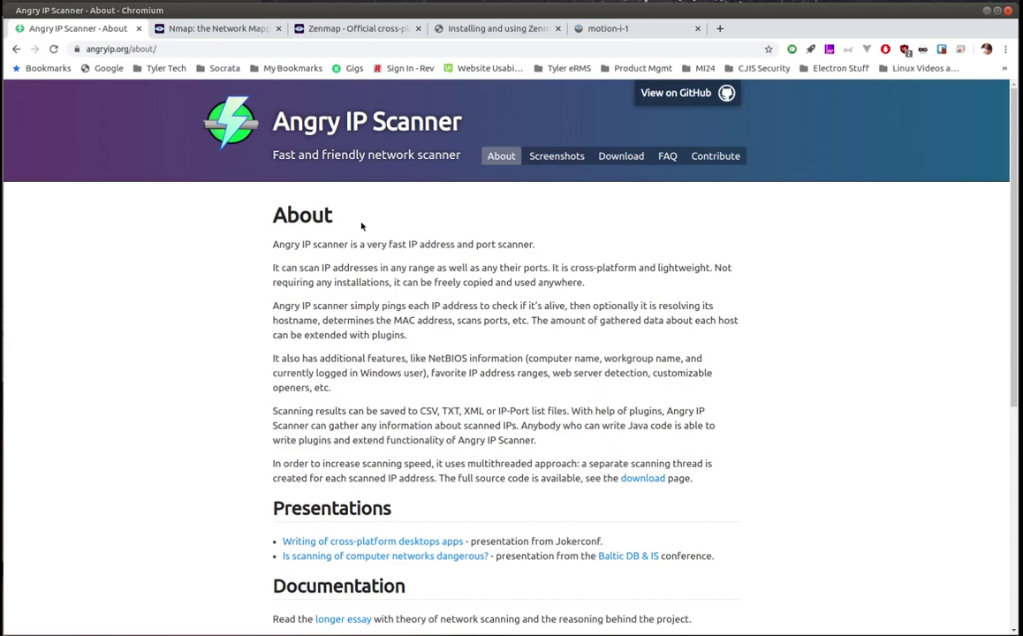
- Launch the Angry IP Scanner application and position its window over the browser page
key("super")
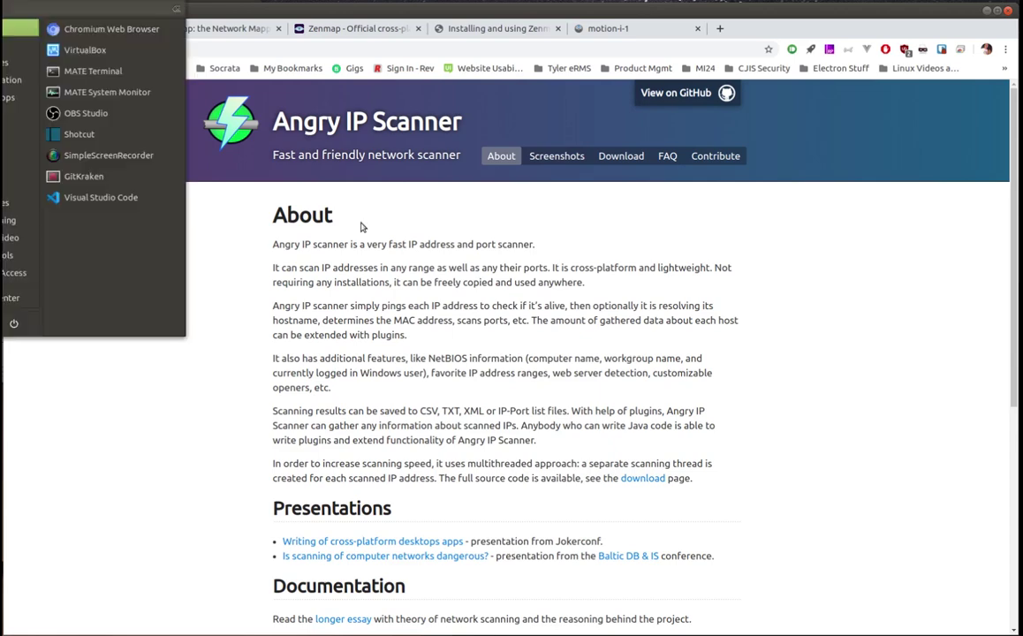
type("angry")
key("Return")
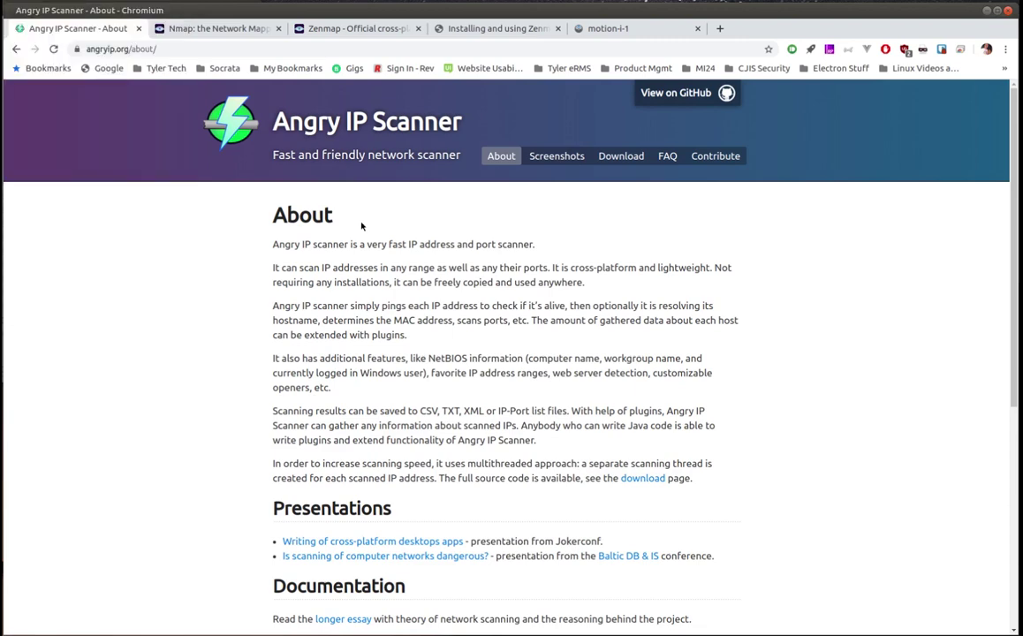
left_click_drag(361, 29, 563, 89)
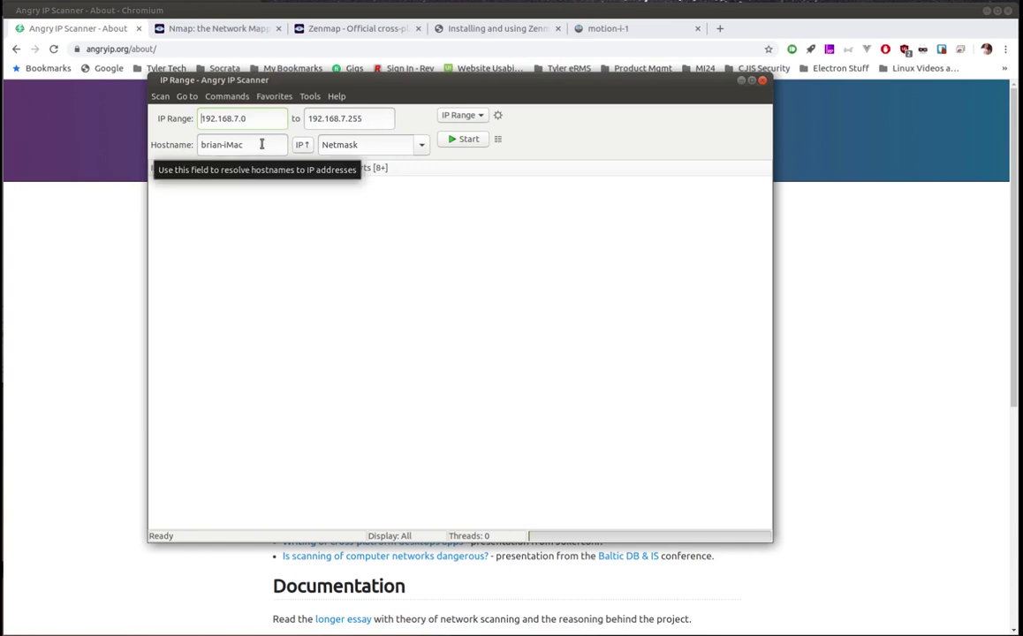
- Inspect the available netmask choices and the IP addresses offered for the local network interfaces
left_click(421, 146)
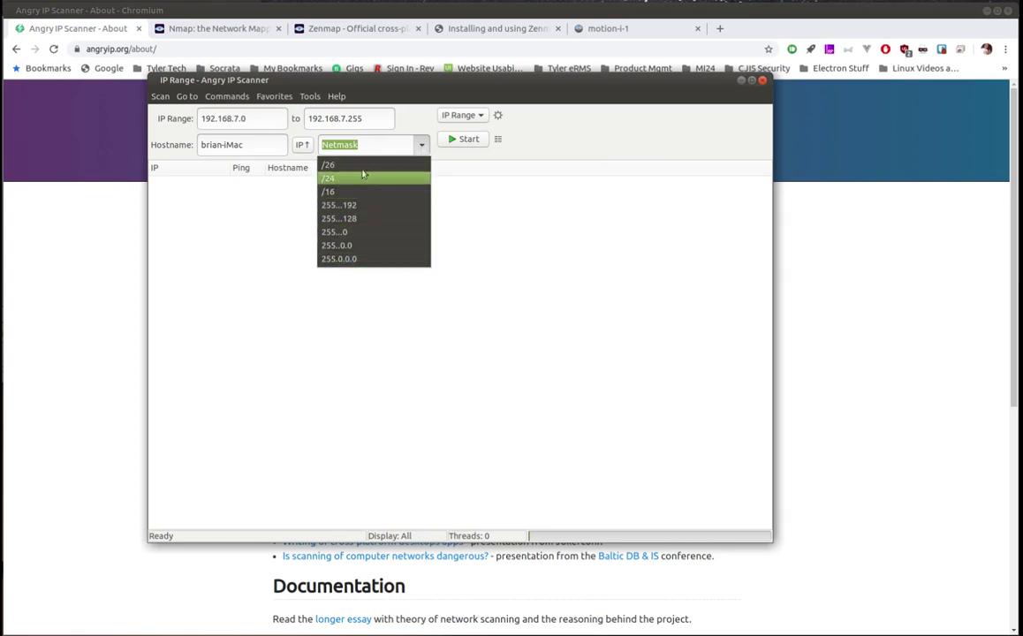
left_click(422, 145)
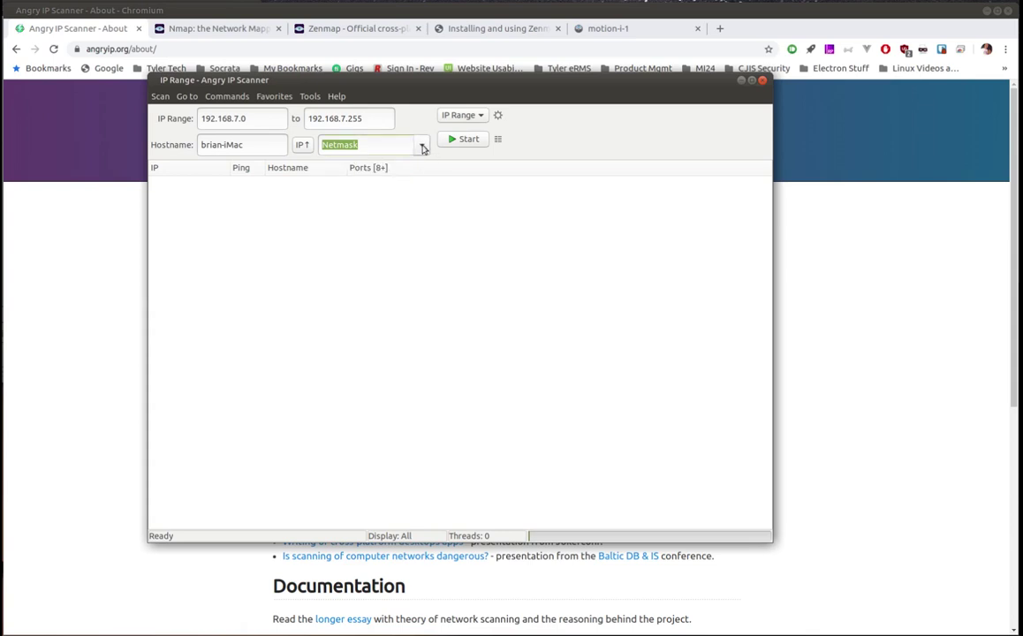
left_click(306, 145)
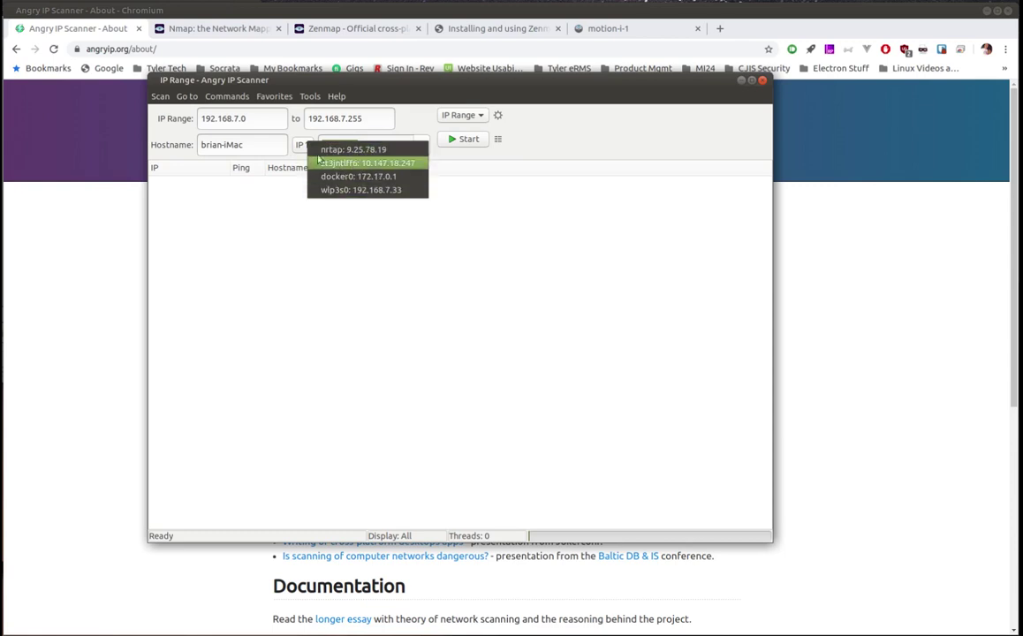
left_click(457, 163)
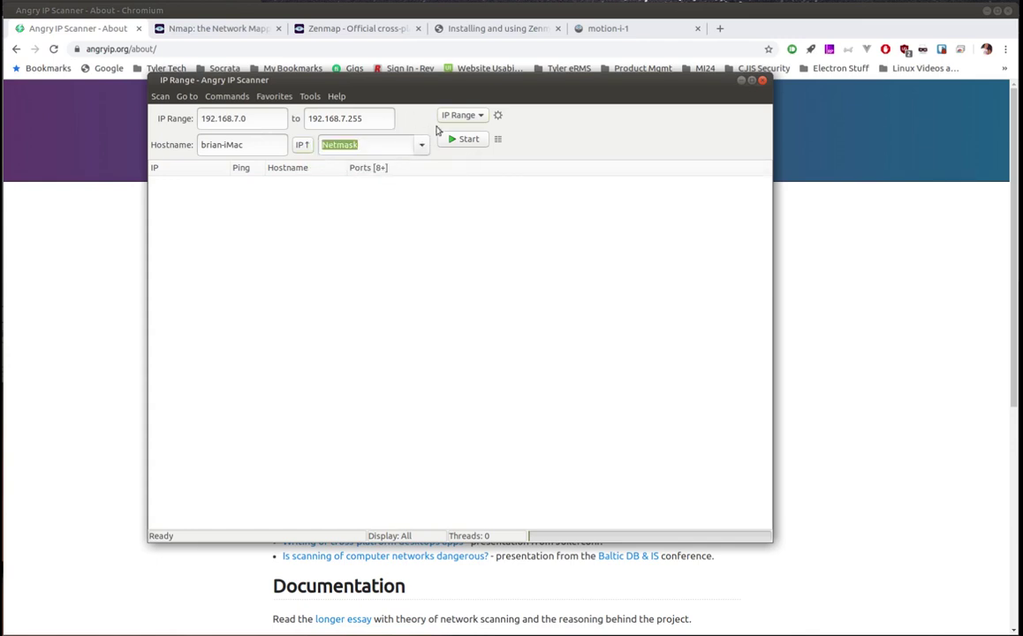
- Switch the scan source to Text File, then return it to IP Range
left_click(481, 117)
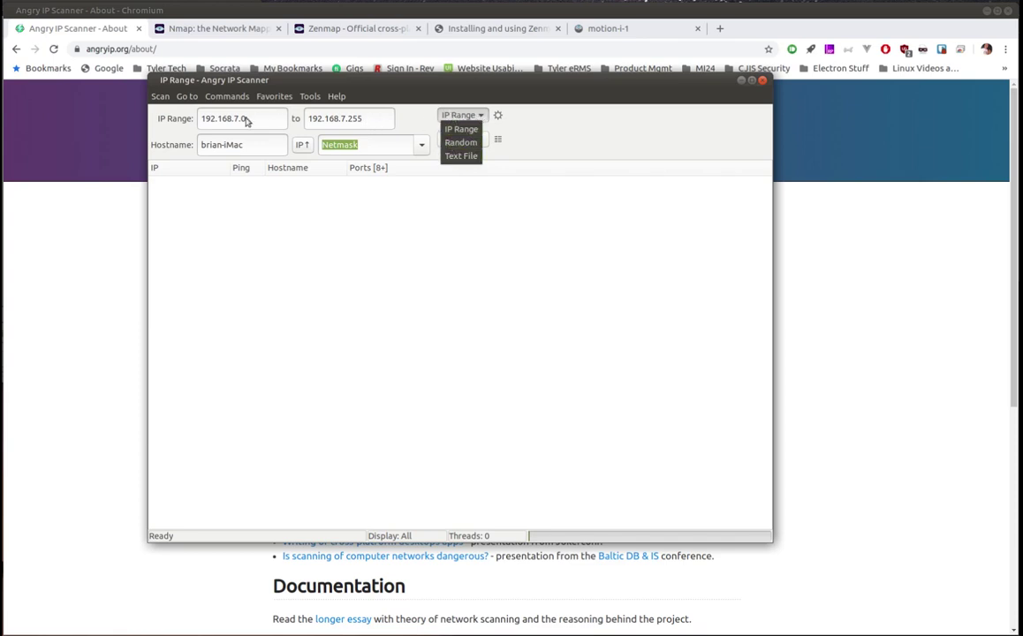
left_click(458, 157)
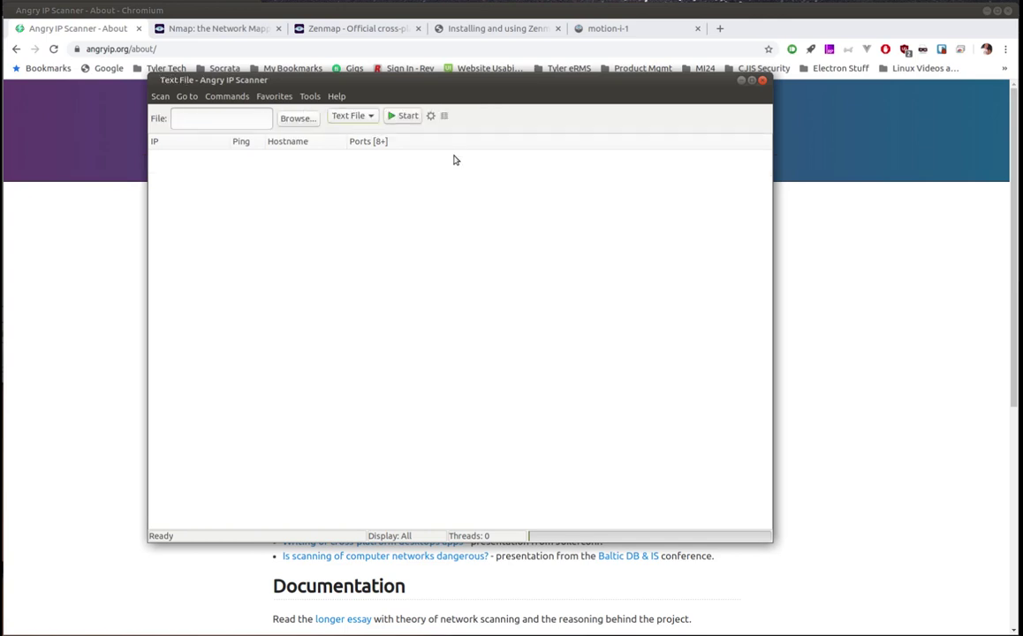
left_click(368, 118)
left_click(351, 129)
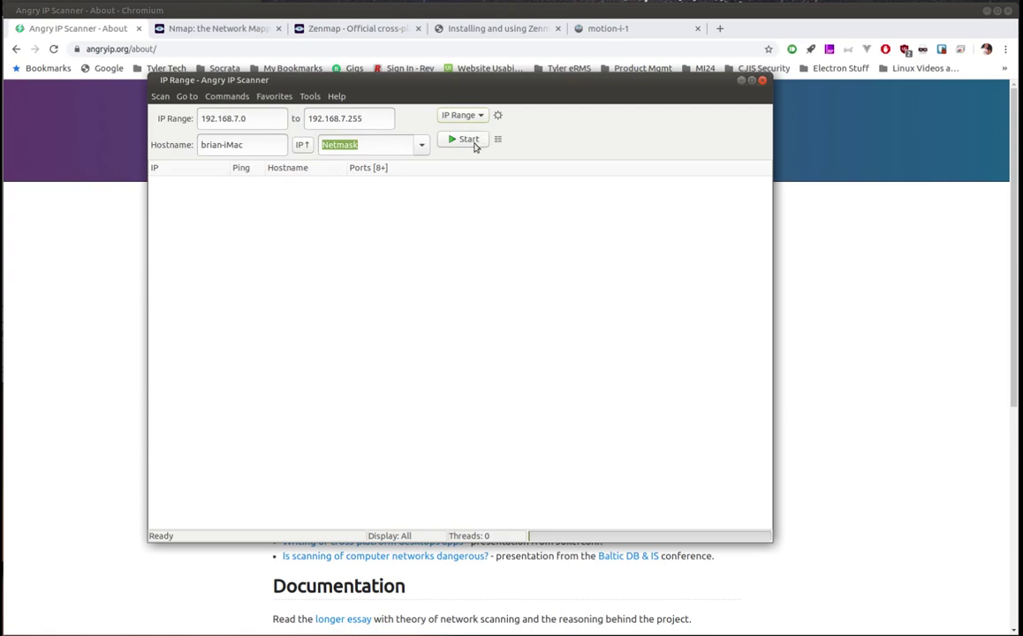
- Review the scanner's preferences for scanning, pinging methods, ports and results display, and close the dialog
left_click(497, 114)
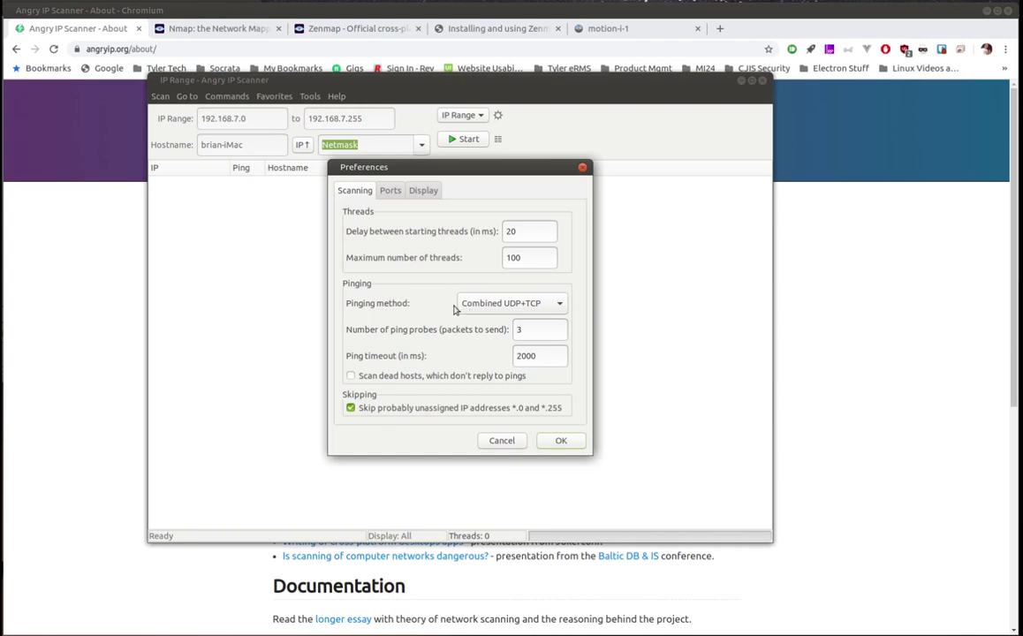
left_click(559, 304)
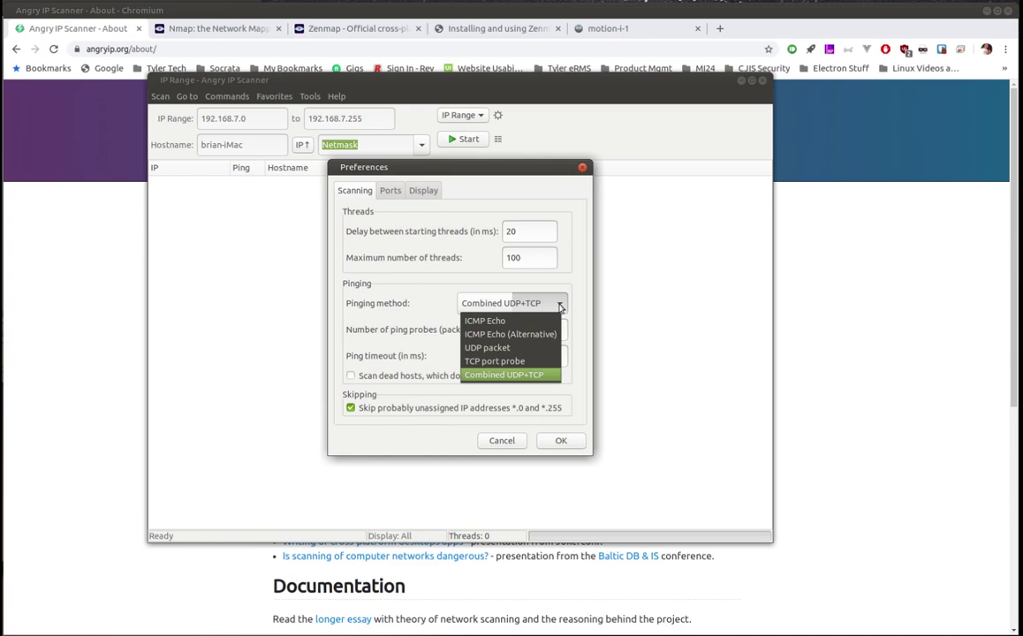
left_click(559, 306)
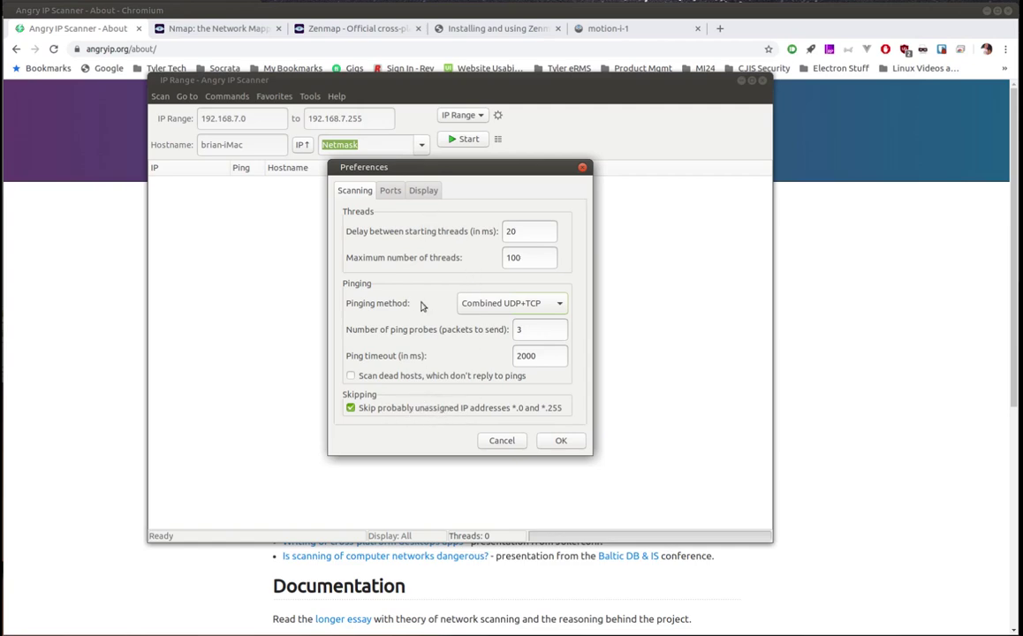
left_click(391, 192)
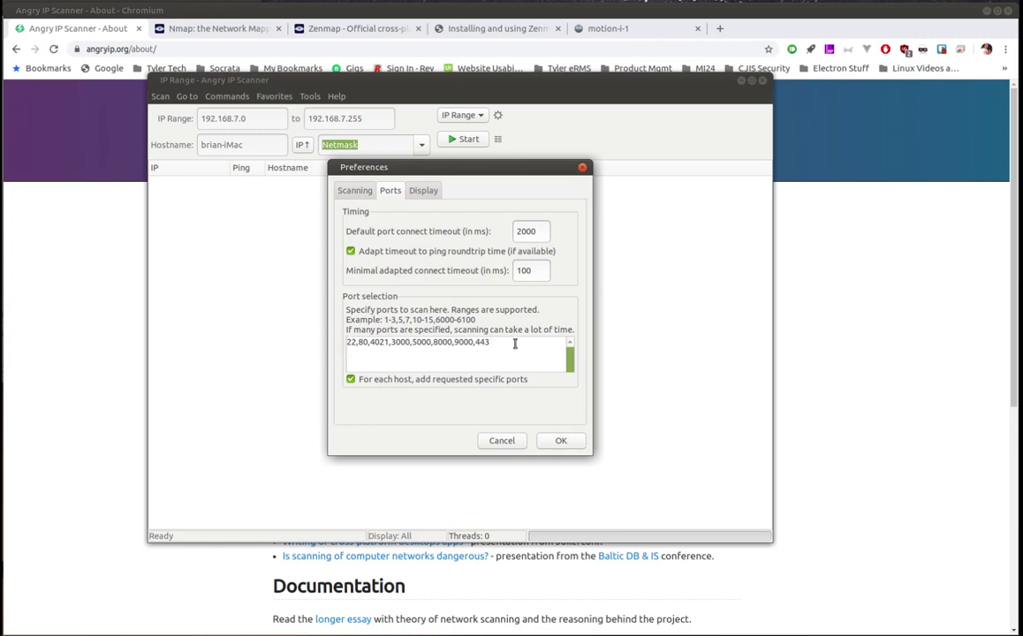
left_click(423, 192)
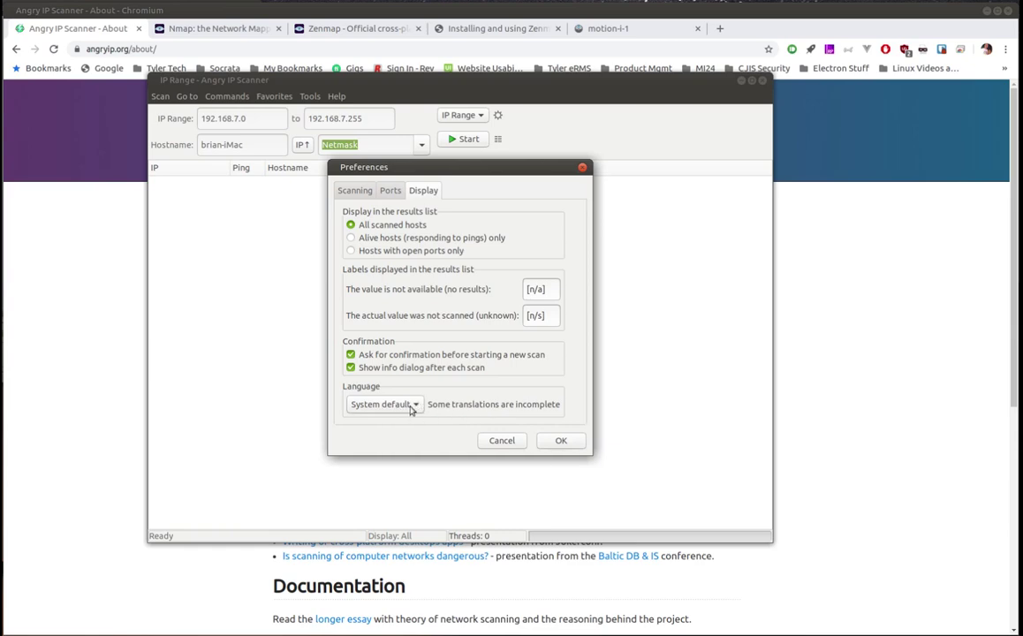
left_click(559, 441)
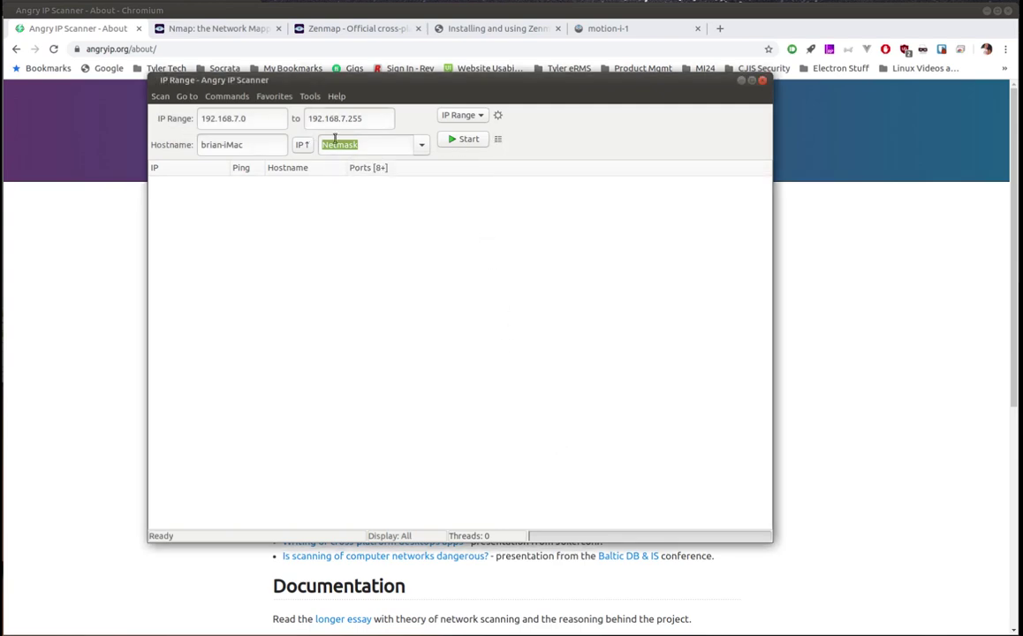
- Scan the IP range 192.168.7.0 to 192.168.7.255 and dismiss the scan statistics
left_click(466, 140)
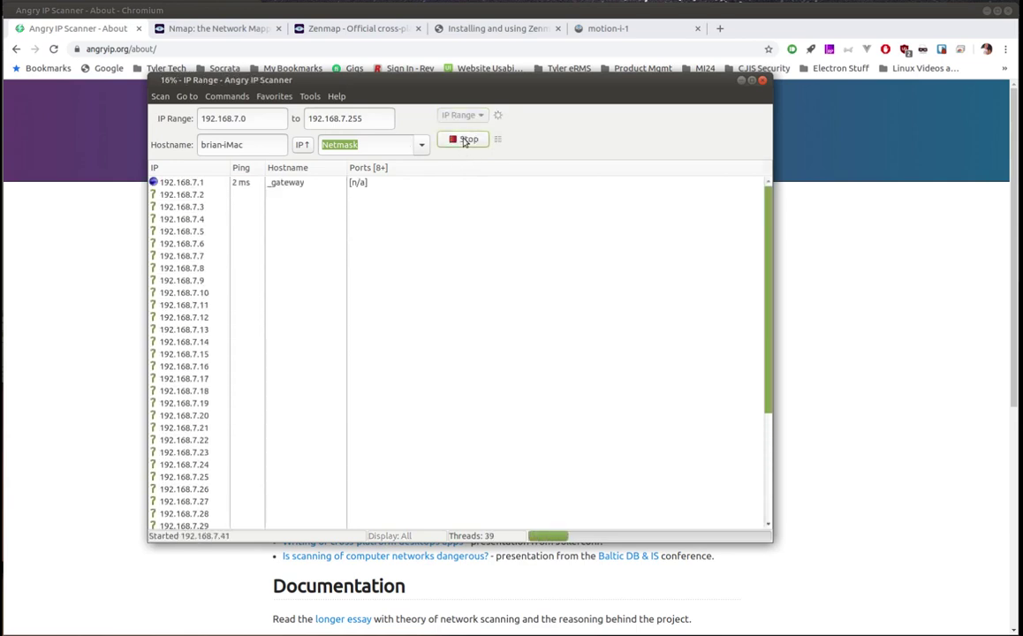
left_click(180, 268)
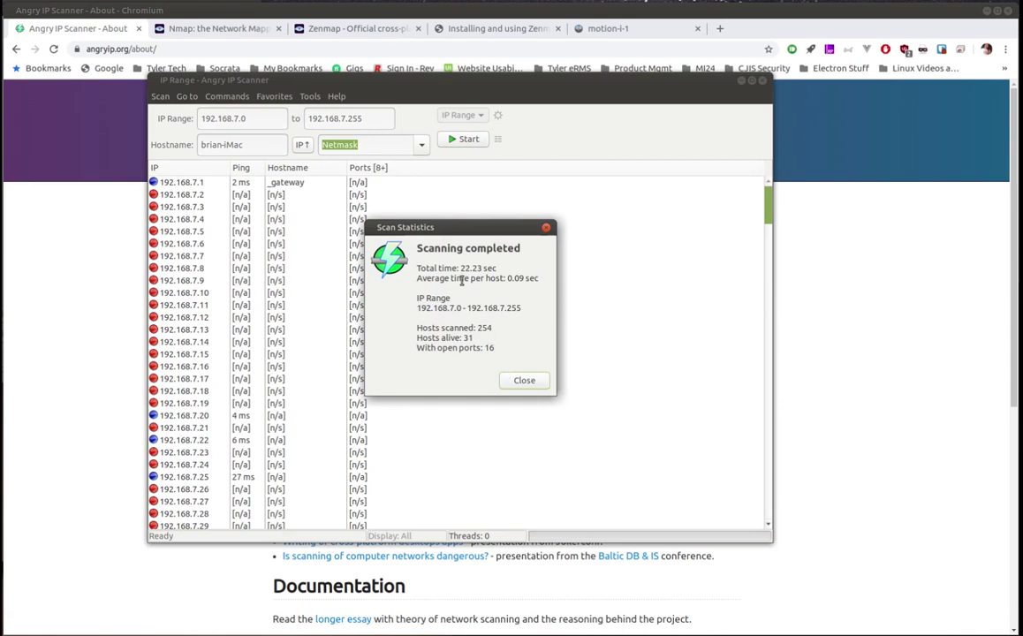
left_click(521, 381)
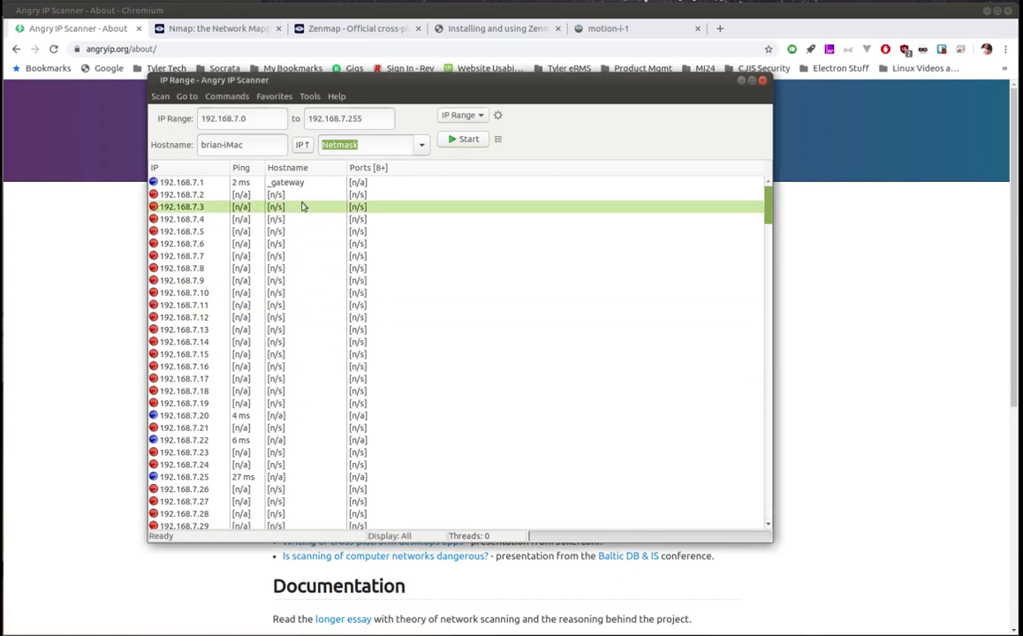
- Look through the scanned hosts and sort the results by hostname
scroll(323, 361, "down", 7)
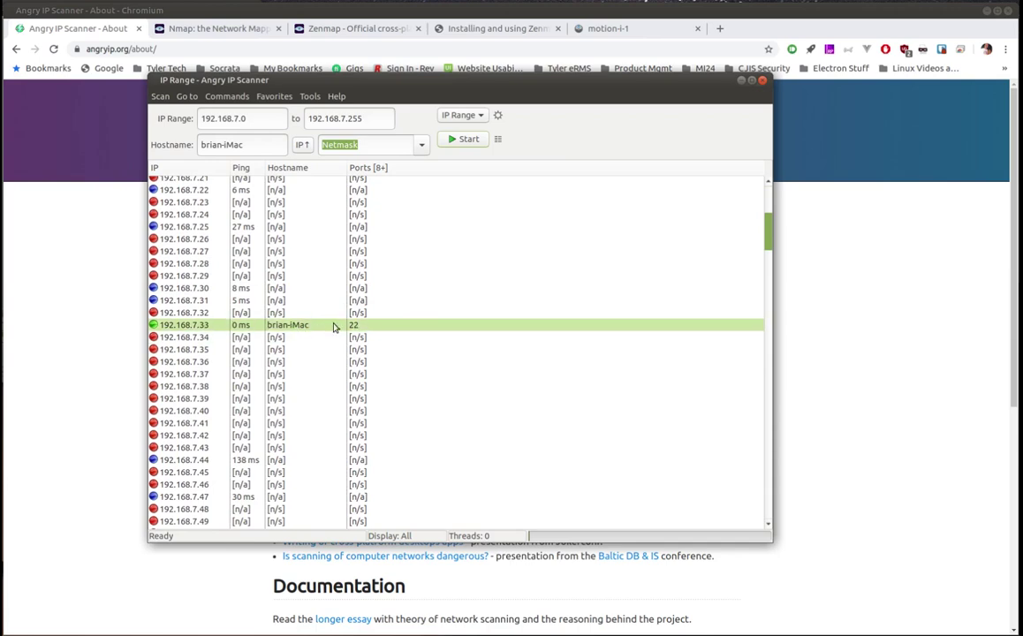
scroll(331, 340, "down", 7)
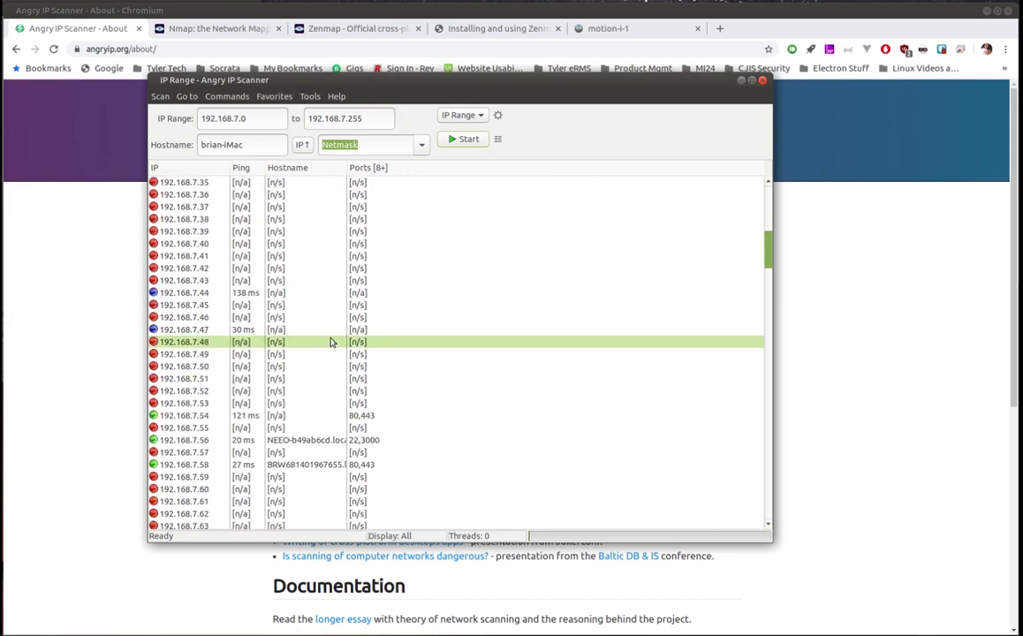
scroll(331, 342, "down", 1)
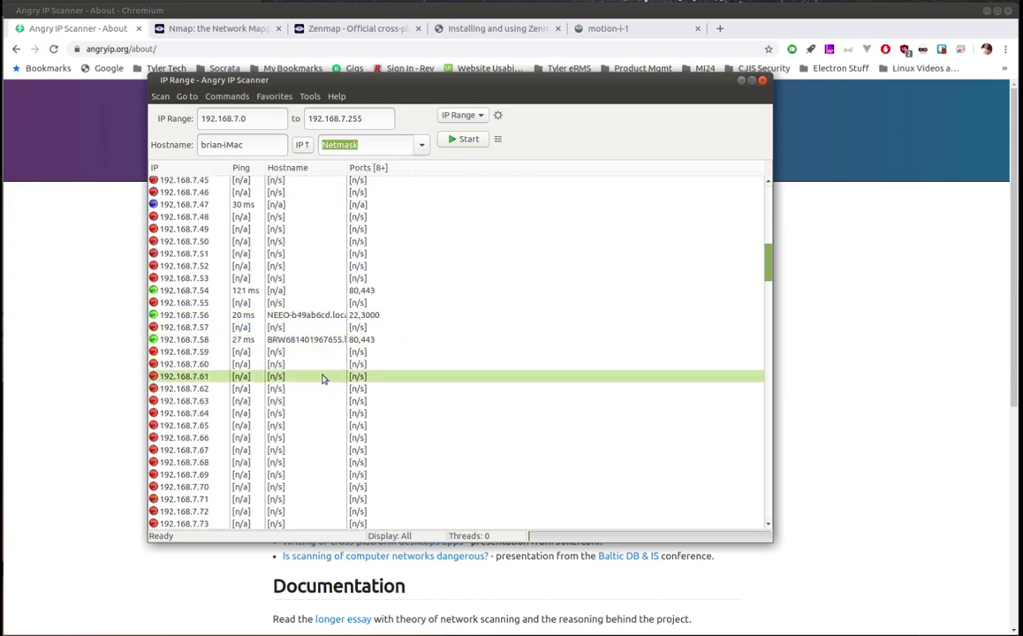
scroll(323, 378, "up", 15)
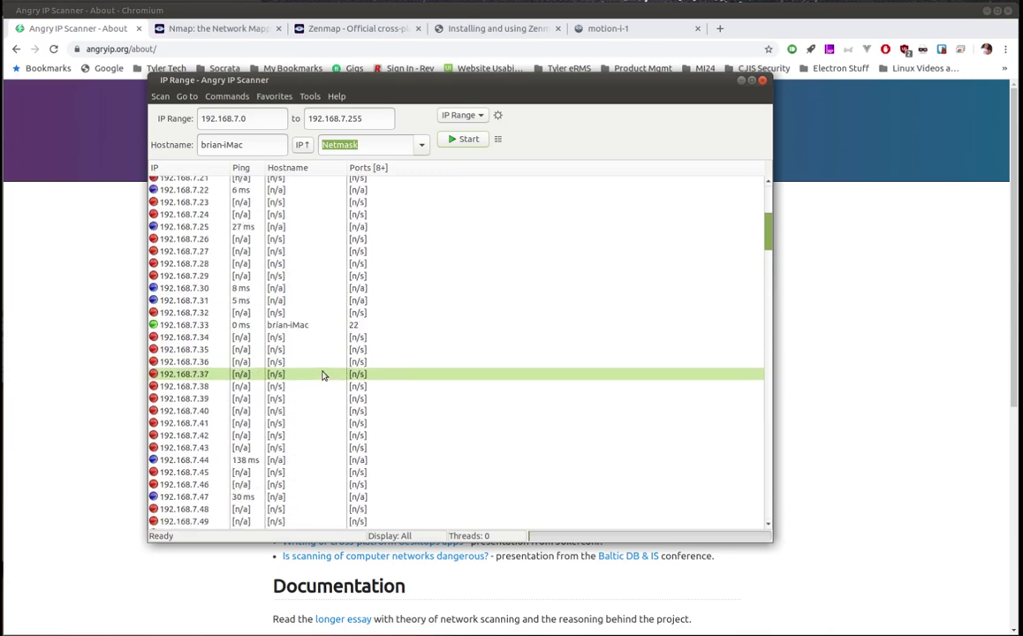
right_click(316, 171)
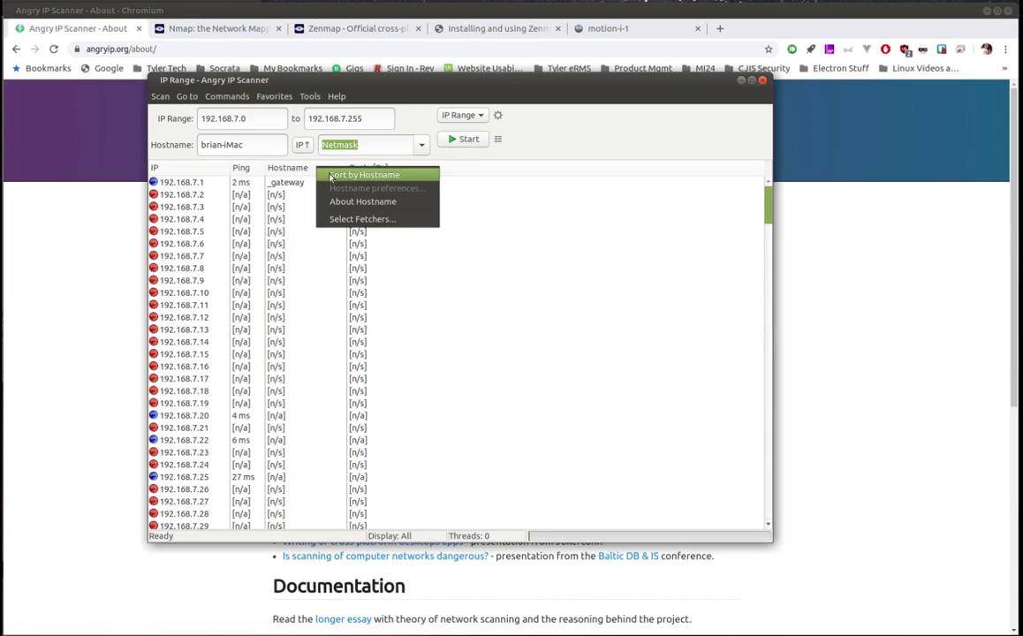
left_click(330, 176)
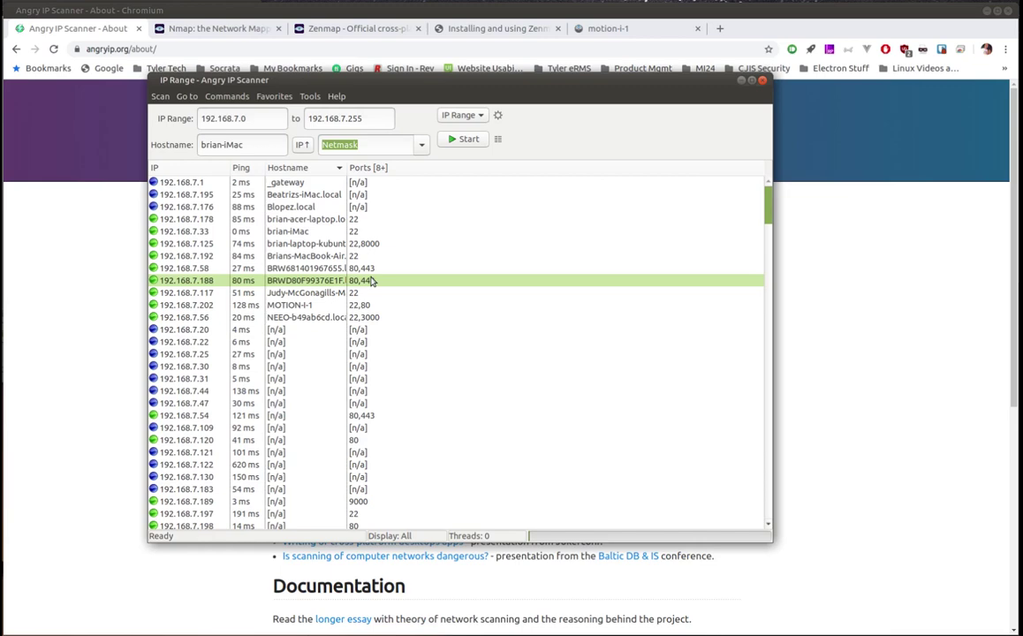
- Select the MOTION-I-1 host in the scan results
left_click(309, 292)
left_click(313, 305)
left_click(316, 293)
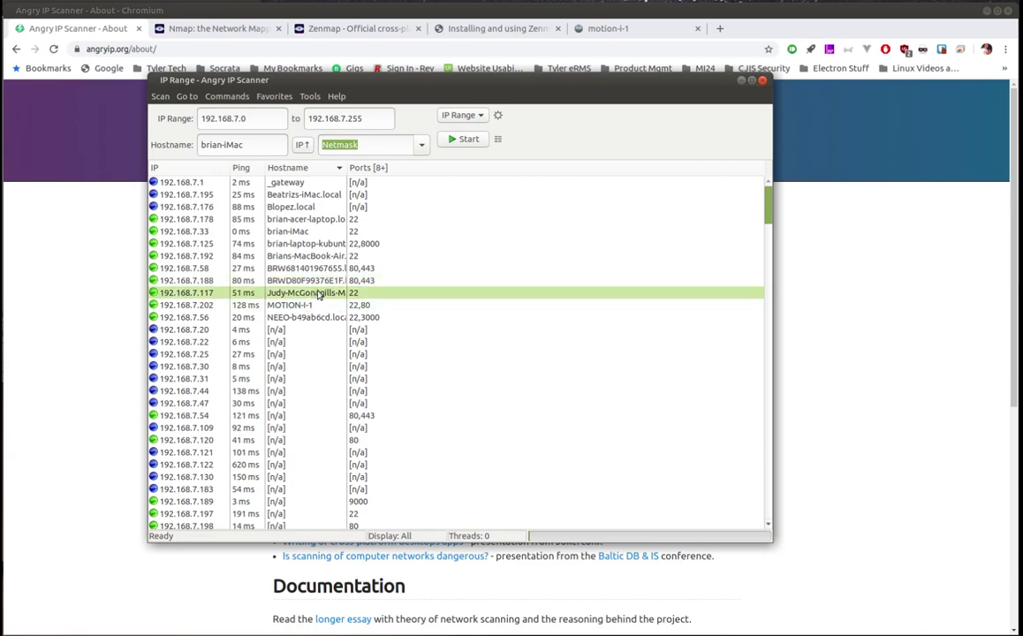
left_click(304, 305)
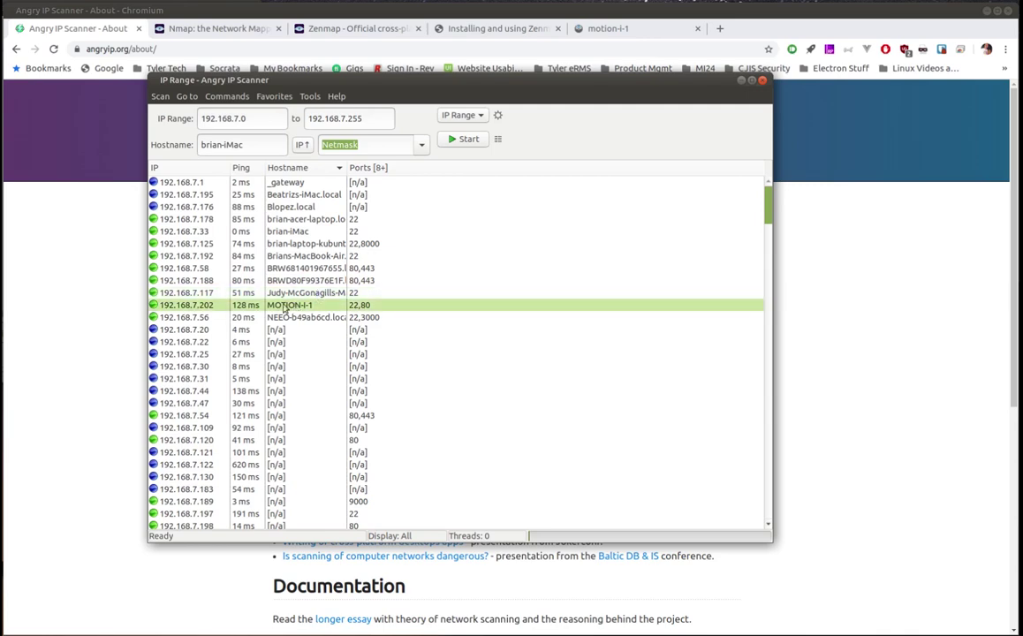
- Examine the named hosts in the scan results, checking their IP addresses, hostnames and open ports
left_click(305, 316)
left_click(309, 305)
left_click(281, 272)
left_click(281, 317)
left_click(276, 305)
left_click(199, 268)
left_click(195, 183)
left_click(190, 270)
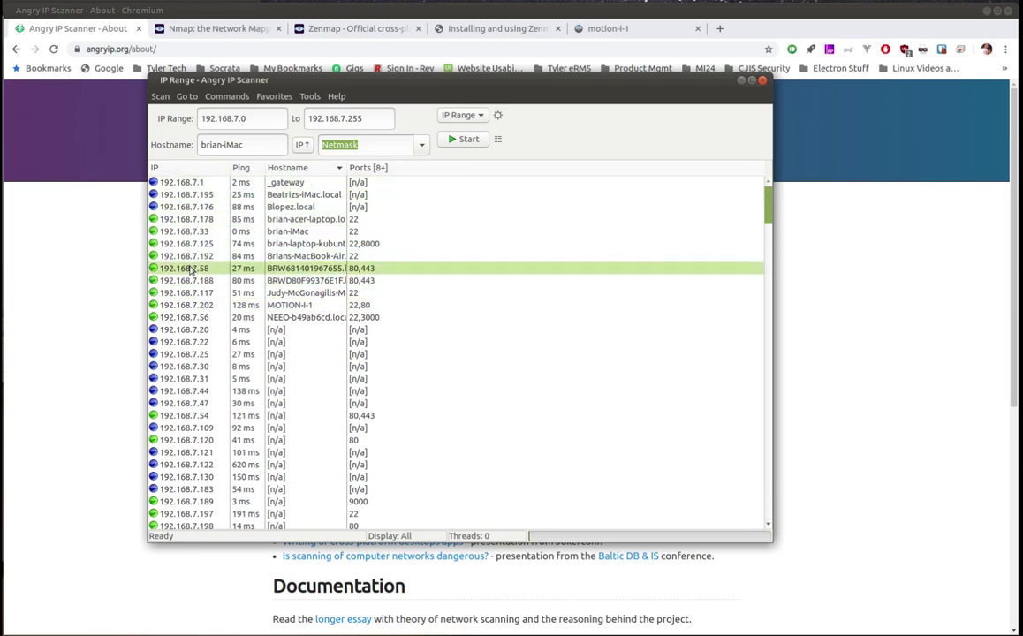
left_click(189, 304)
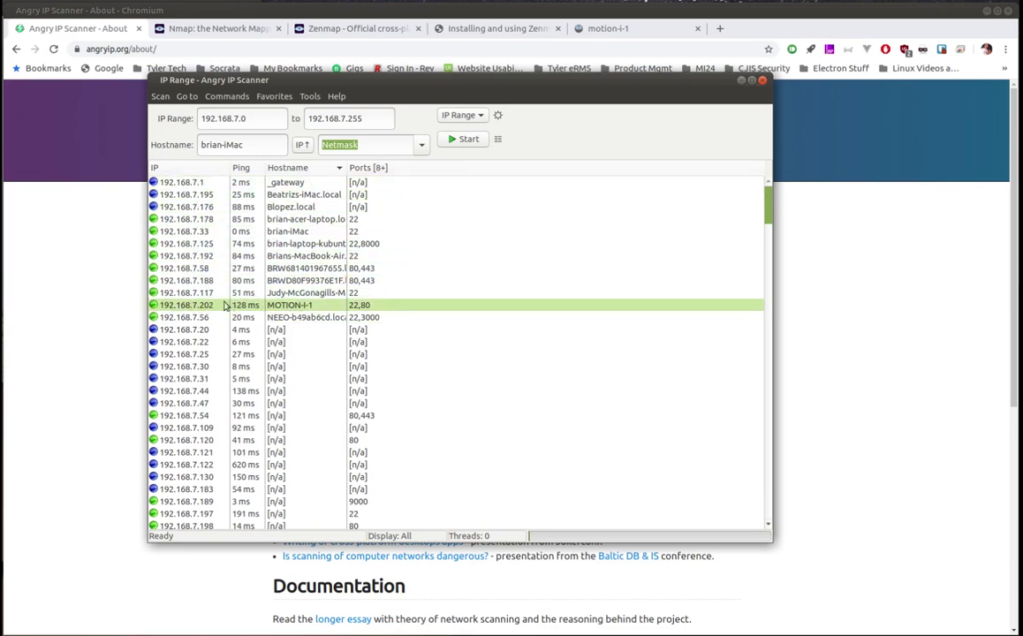
left_click(291, 267)
left_click(291, 219)
left_click(292, 182)
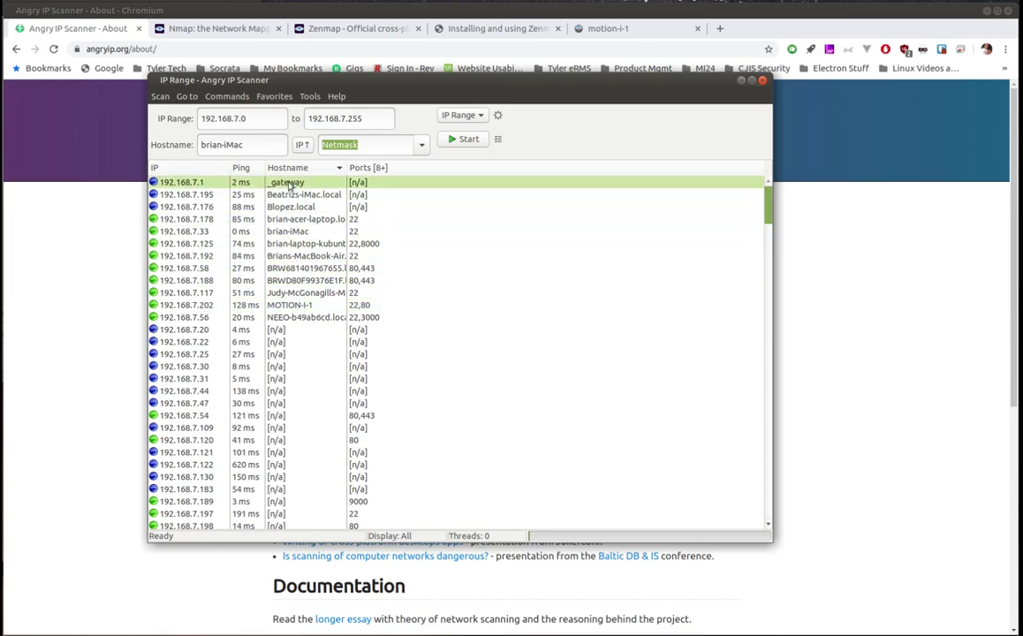
left_click(292, 280)
left_click(309, 304)
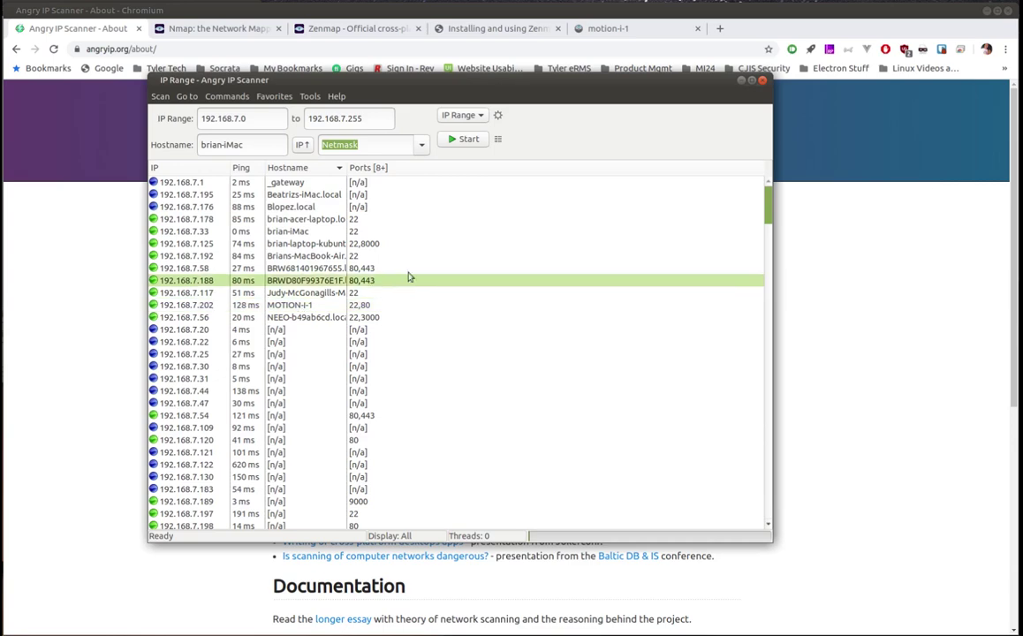
- Set the results list preferences to display only alive hosts that respond to pings
left_click(498, 118)
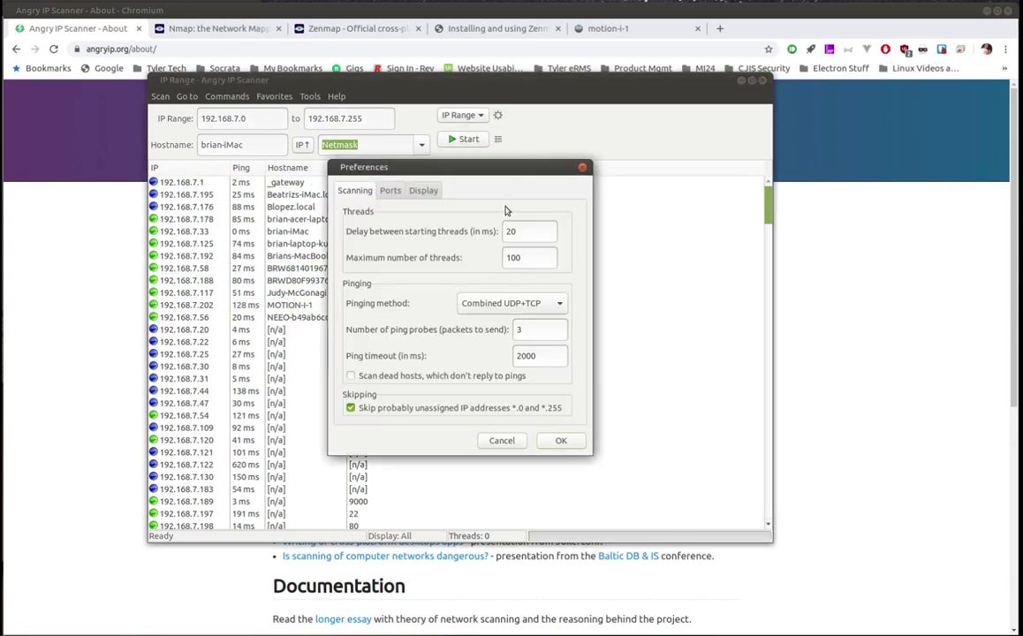
left_click(420, 191)
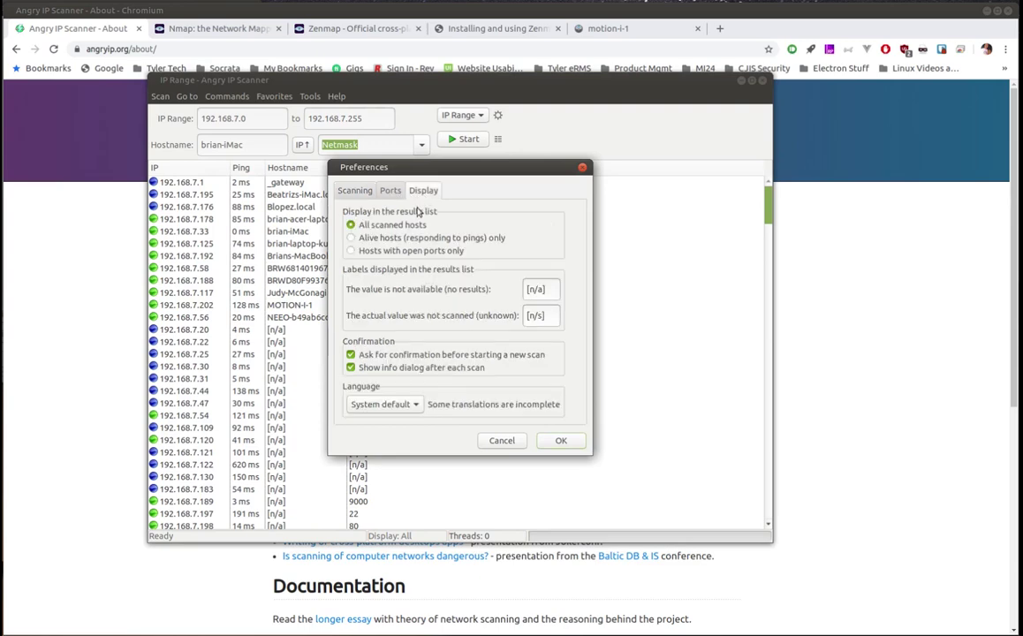
left_click(364, 238)
left_click(560, 440)
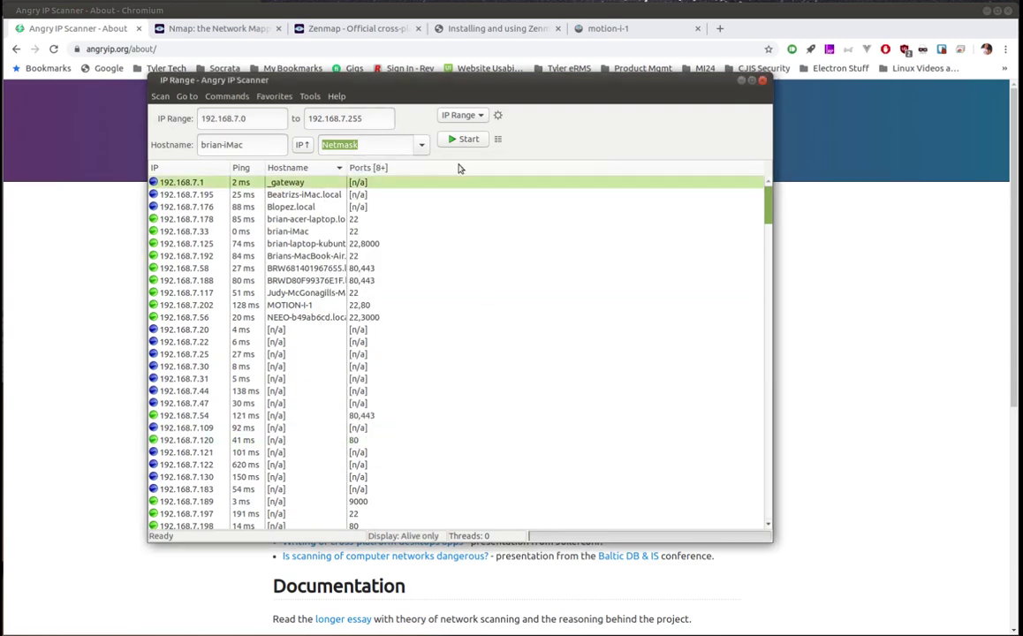
- Rescan the range 192.168.7.0 to 192.168.7.255, discarding the previous results, and dismiss the scan statistics
left_click(467, 140)
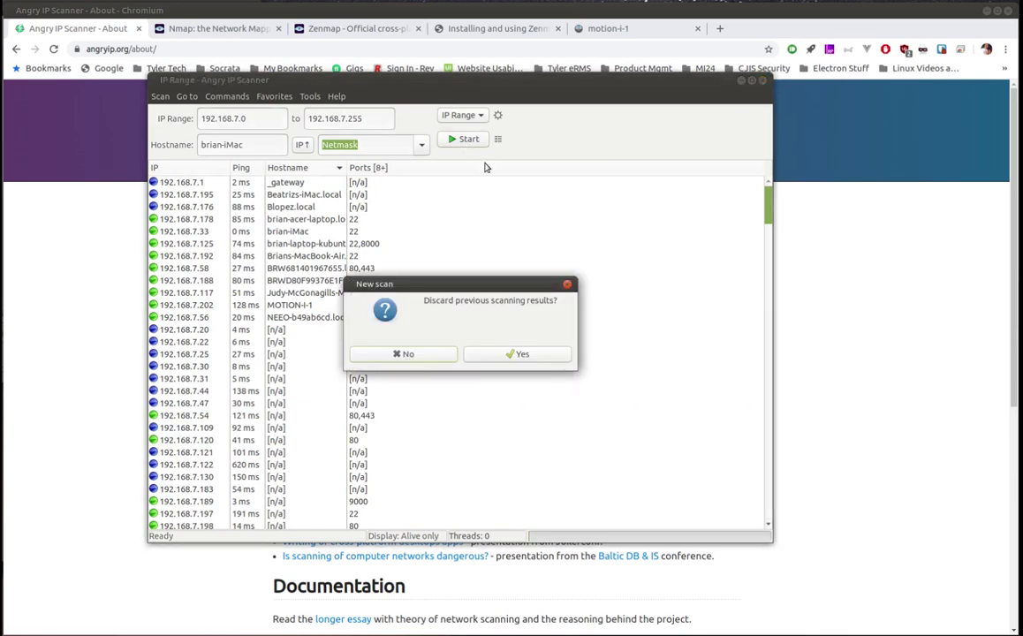
left_click(507, 356)
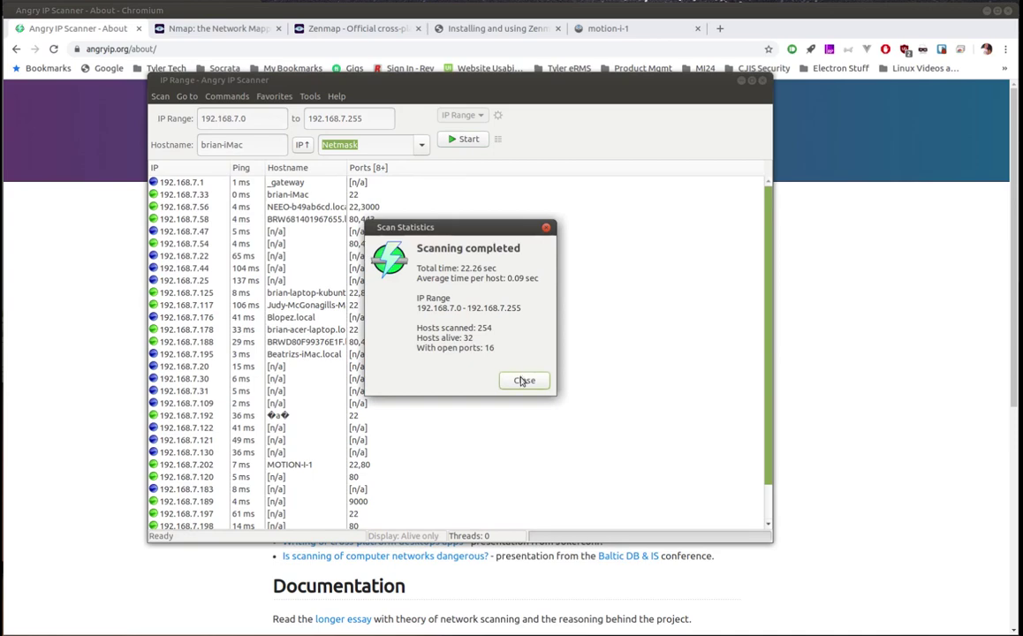
left_click(521, 380)
- Look through the full list of alive hosts, checking their hostnames and open ports
scroll(395, 366, "down", 1)
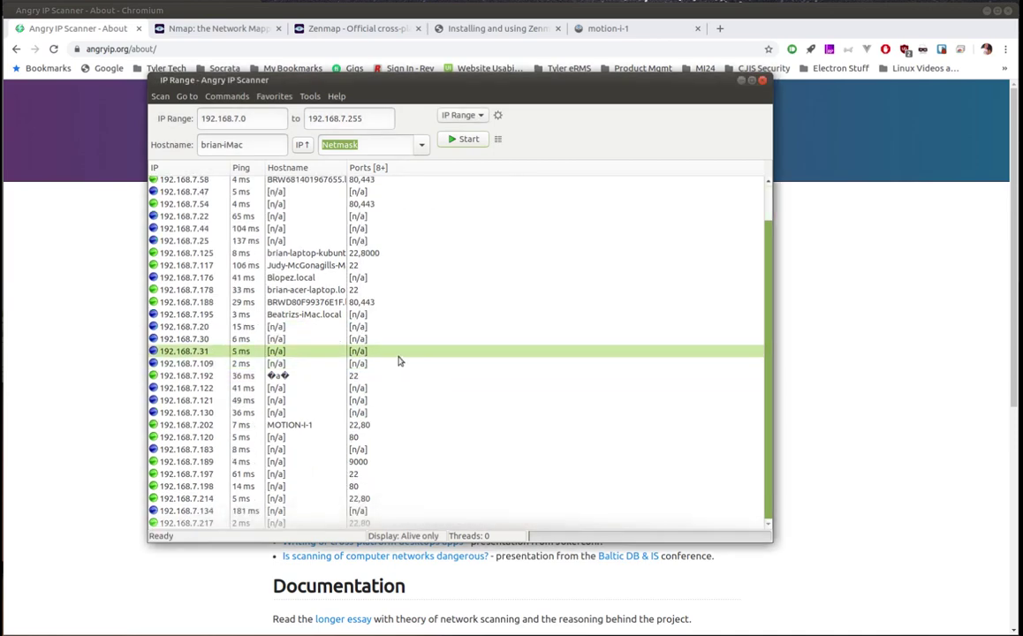
scroll(399, 360, "up", 1)
scroll(398, 360, "down", 1)
scroll(398, 361, "up", 1)
scroll(398, 360, "down", 1)
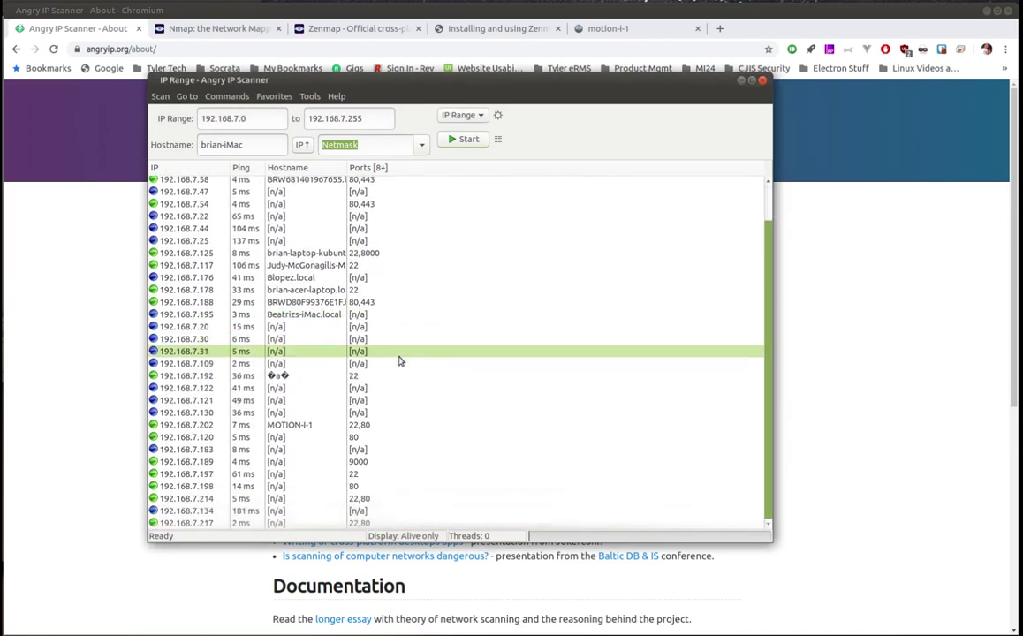
scroll(399, 360, "up", 1)
scroll(399, 360, "down", 1)
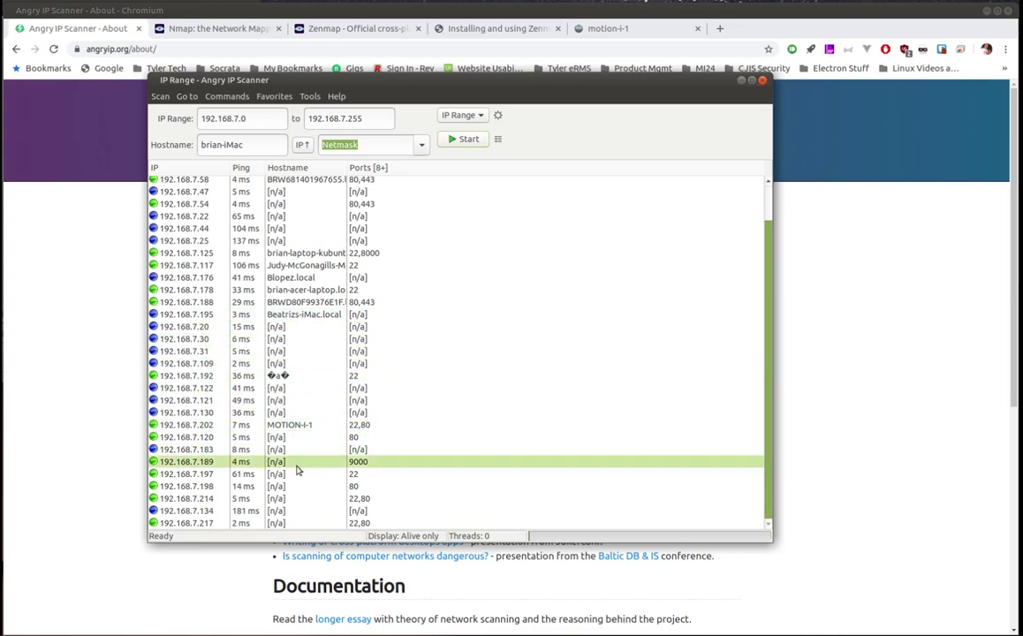
scroll(317, 431, "up", 3)
scroll(318, 430, "down", 3)
scroll(324, 461, "up", 3)
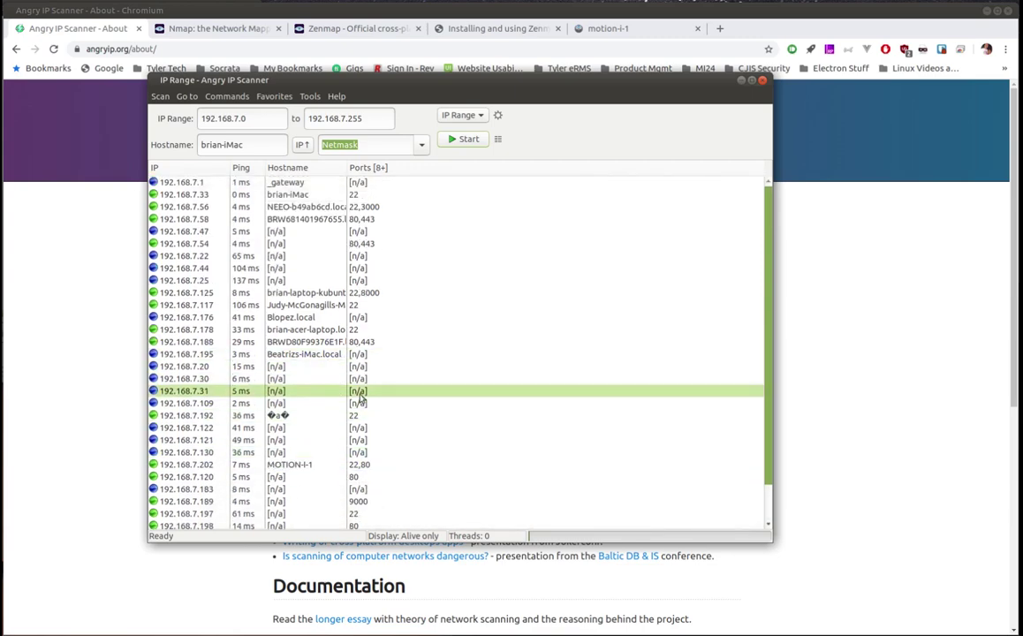
- Sort the alive hosts by hostname, and then by open ports
left_click(323, 171)
left_click(349, 175)
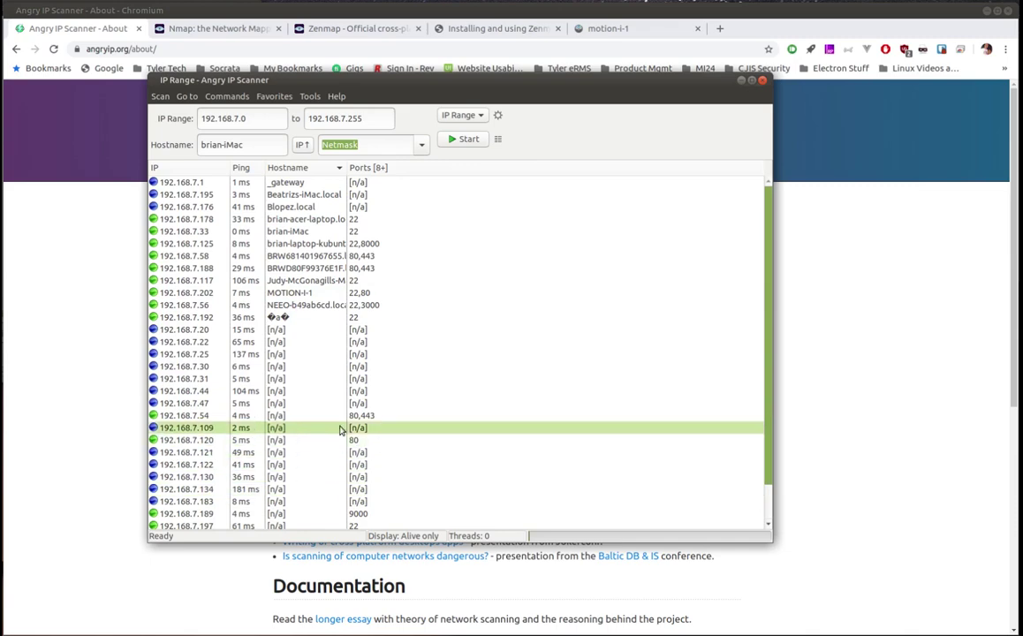
left_click(424, 169)
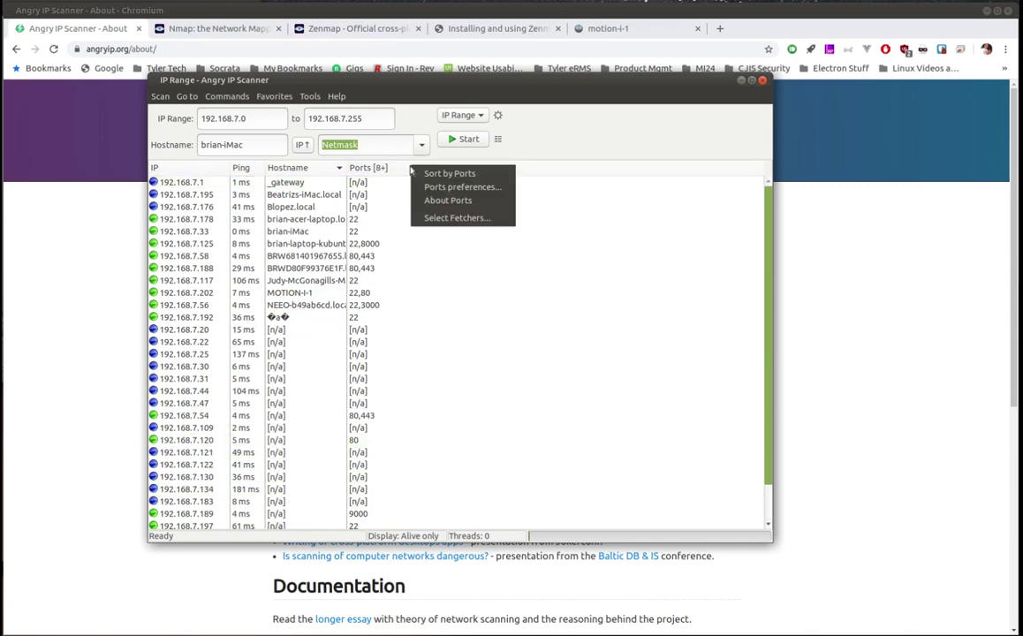
left_click(429, 175)
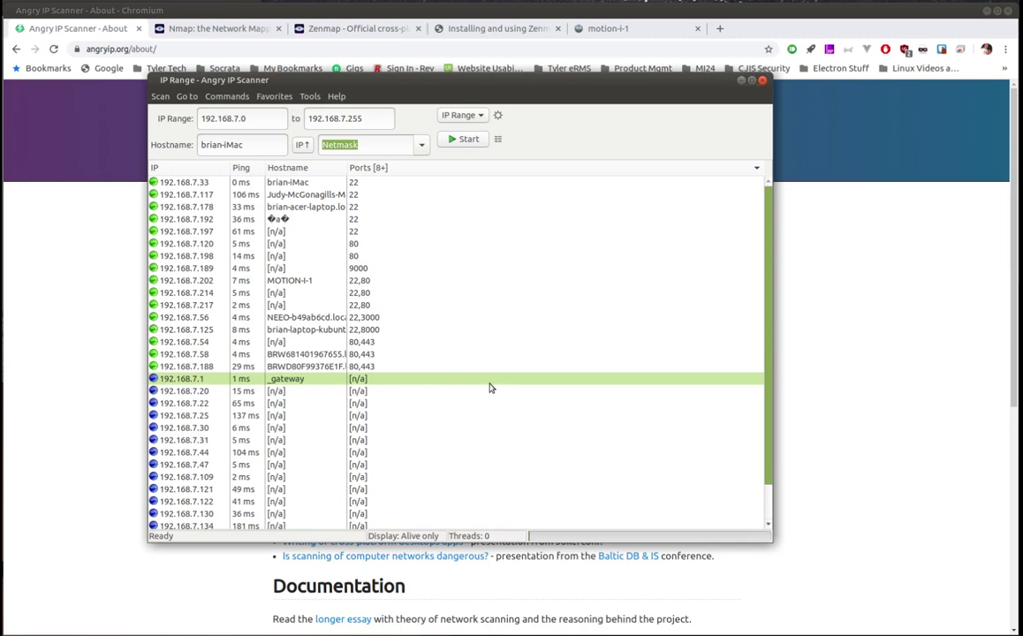
- Switch to the browser and review the Angry IP Scanner downloads for Linux, Mac OS X, Windows and source code
left_click(106, 229)
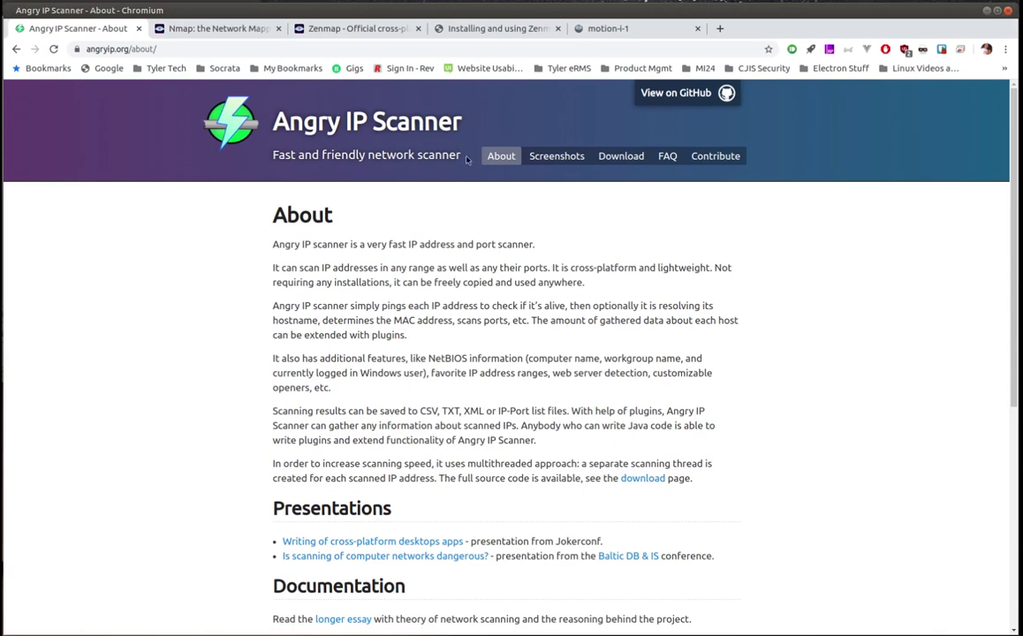
left_click(608, 160)
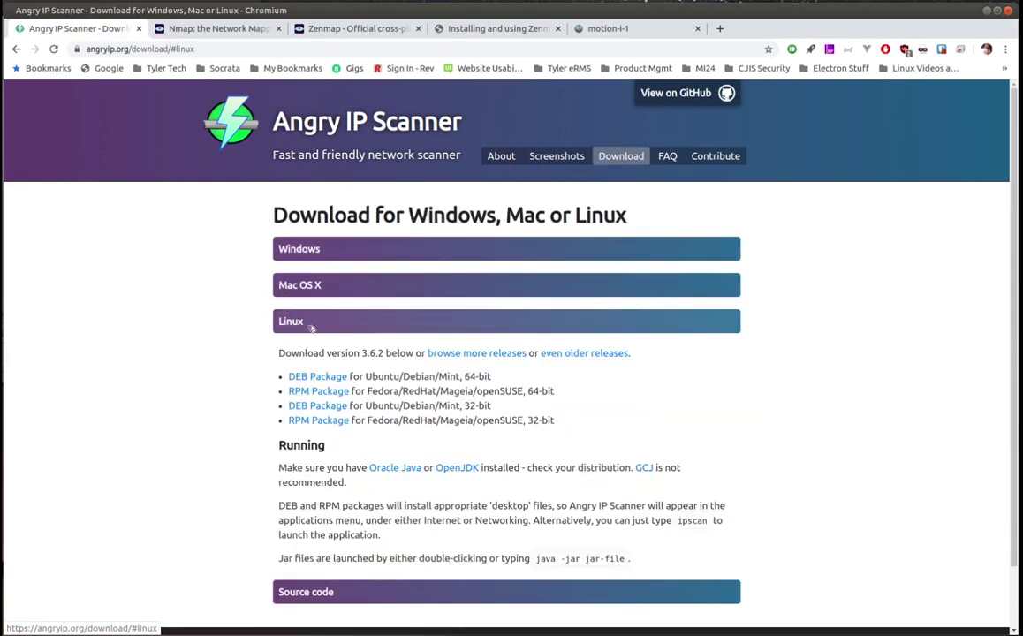
scroll(342, 448, "down", 2)
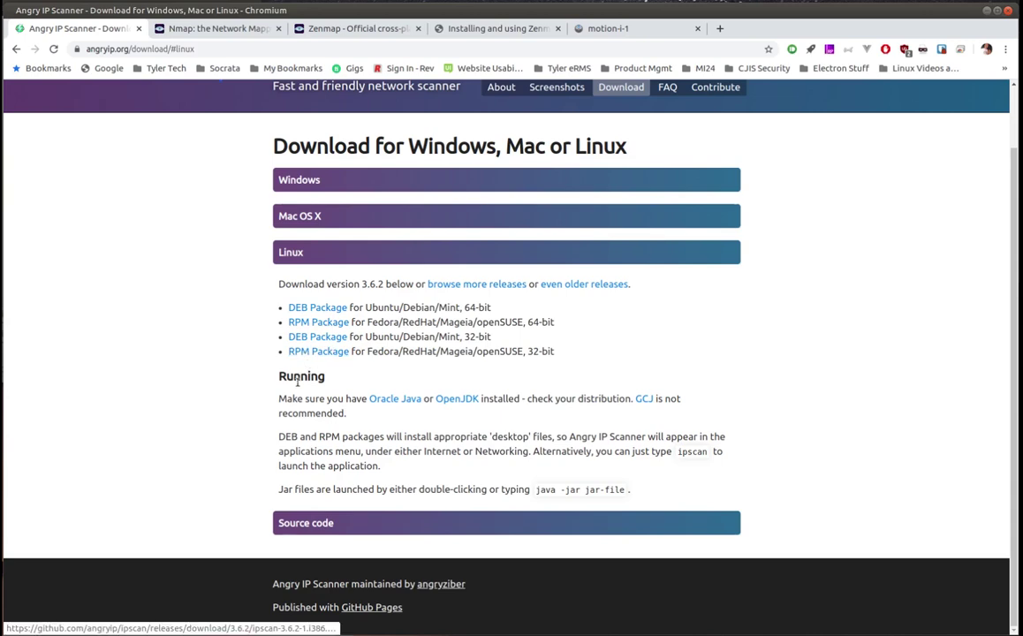
left_click(328, 222)
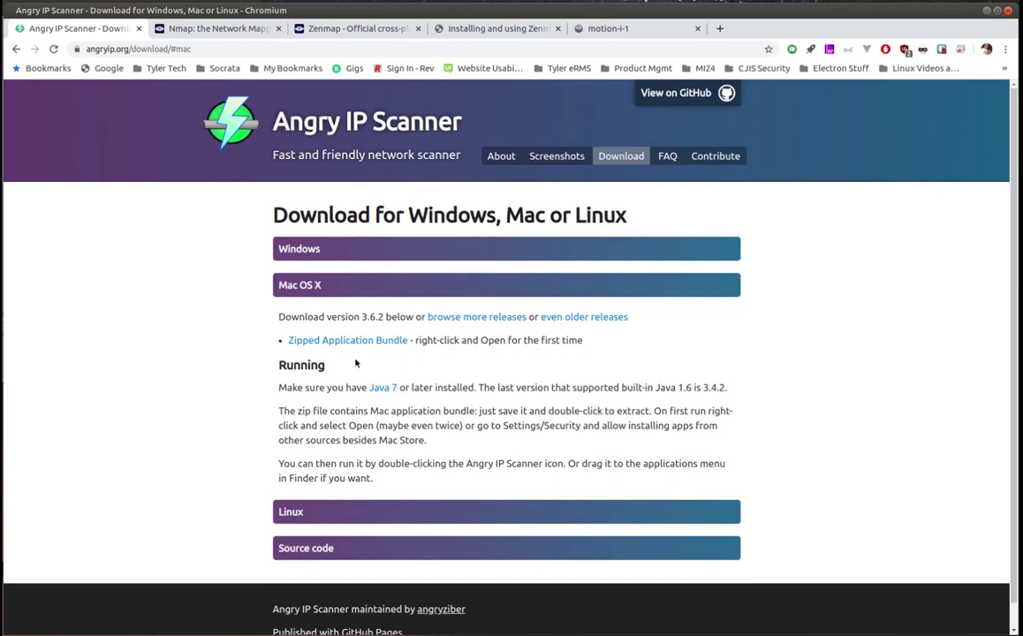
left_click(338, 251)
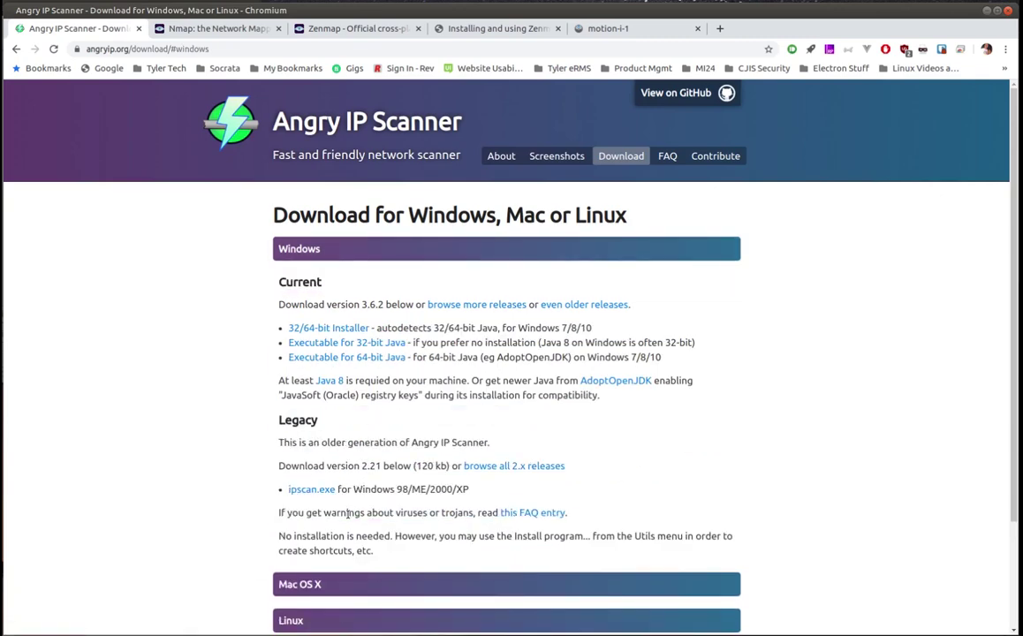
scroll(234, 295, "down", 3)
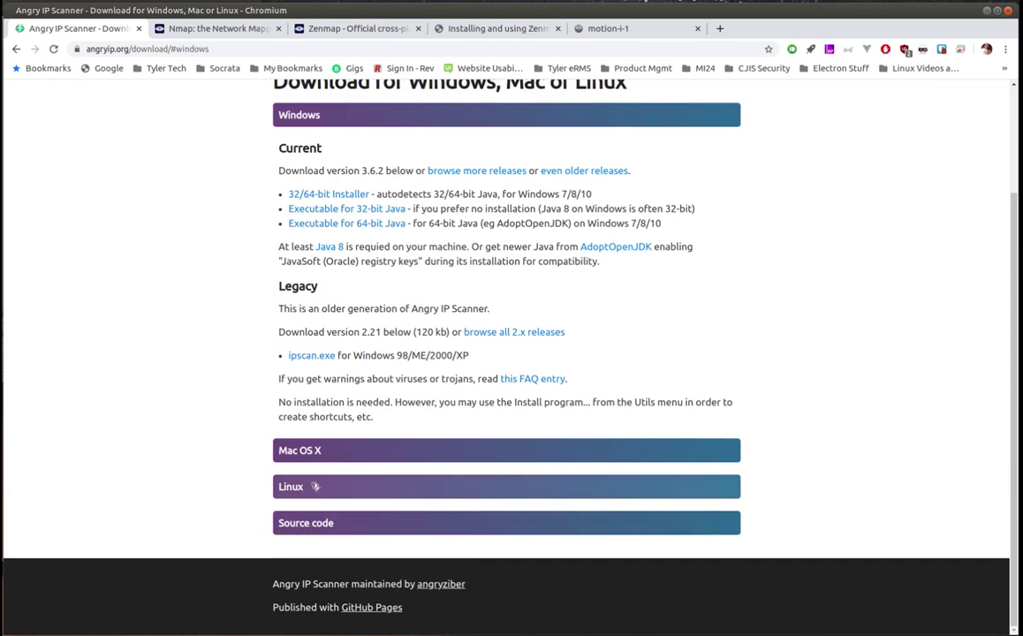
left_click(305, 523)
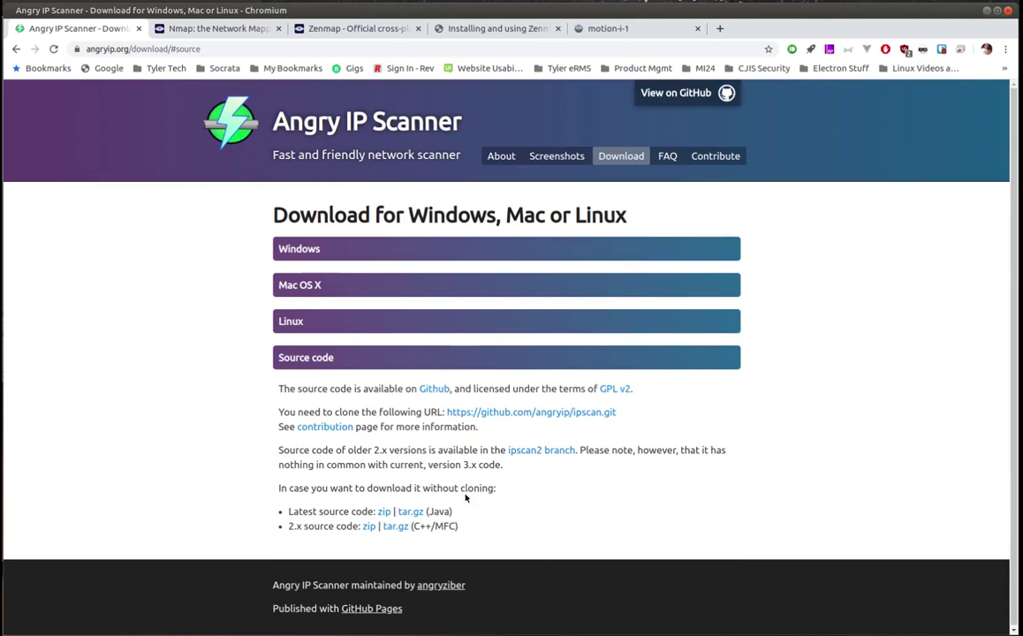
- Bring up the nmap.org page, then run "sudo apt install nmap" in a terminal, entering the account password
left_click(228, 30)
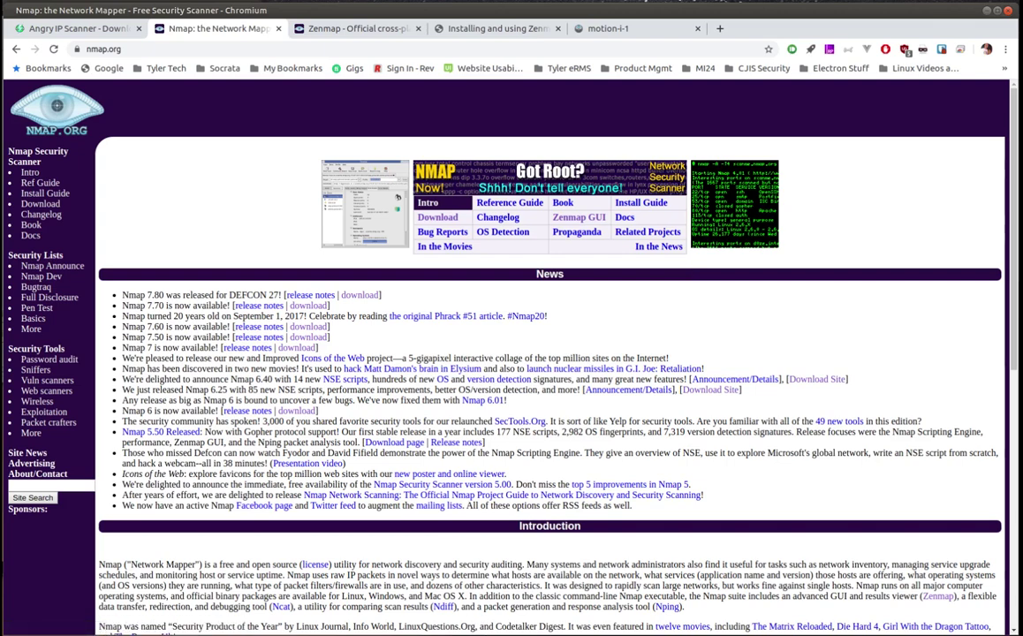
left_click(519, 632)
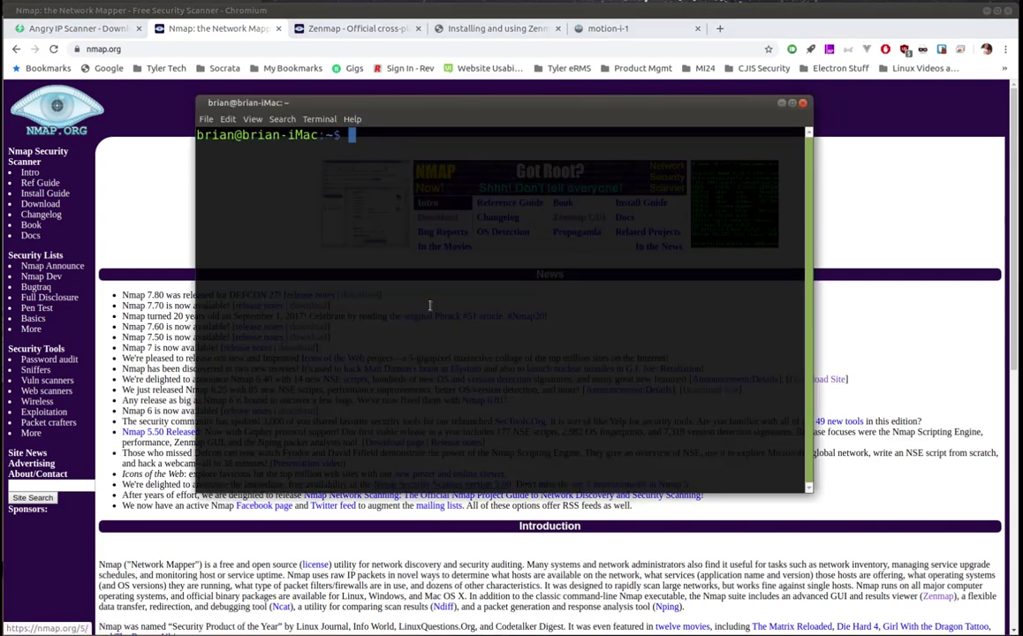
type("sudo apt install")
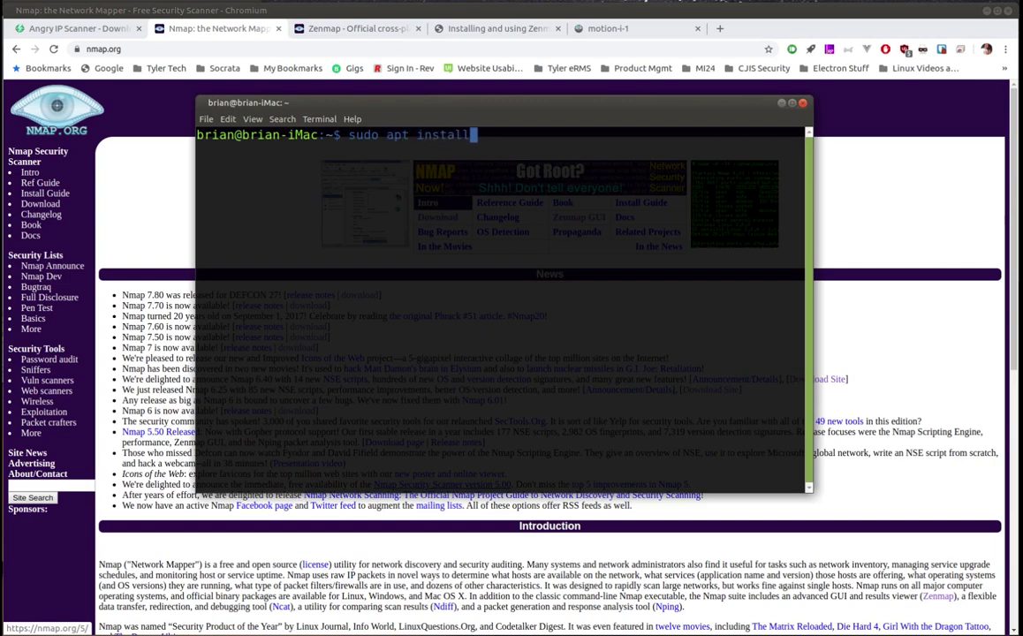
type(" nmap")
key("Return")
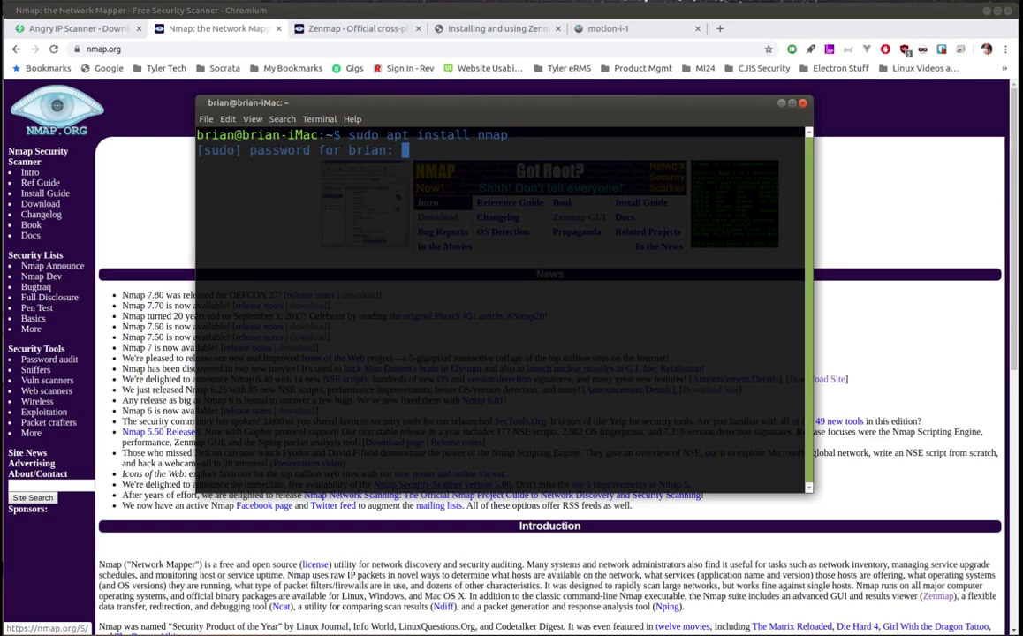
key("Return")
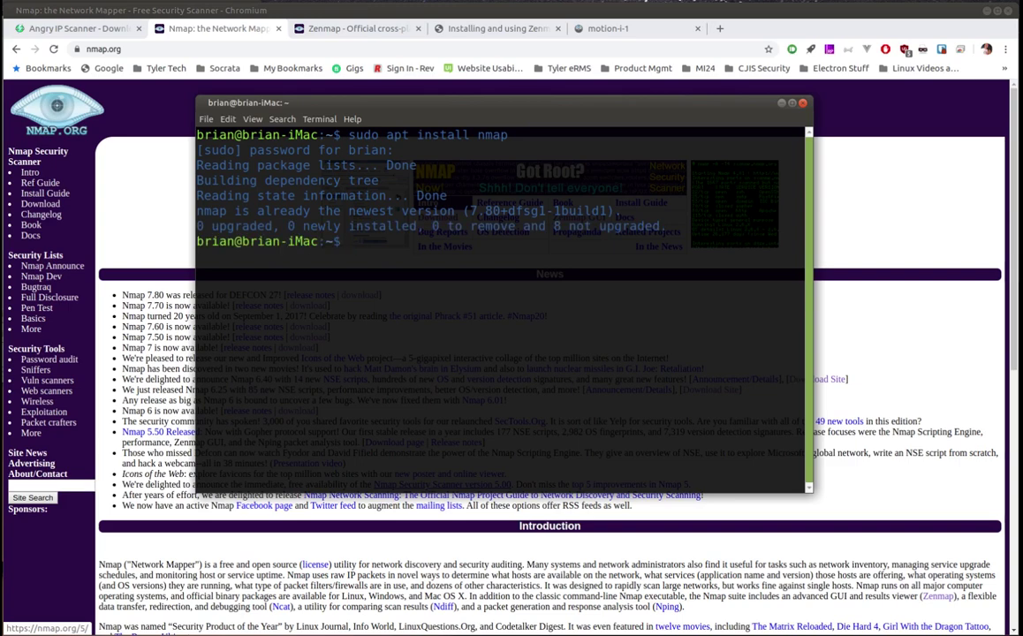